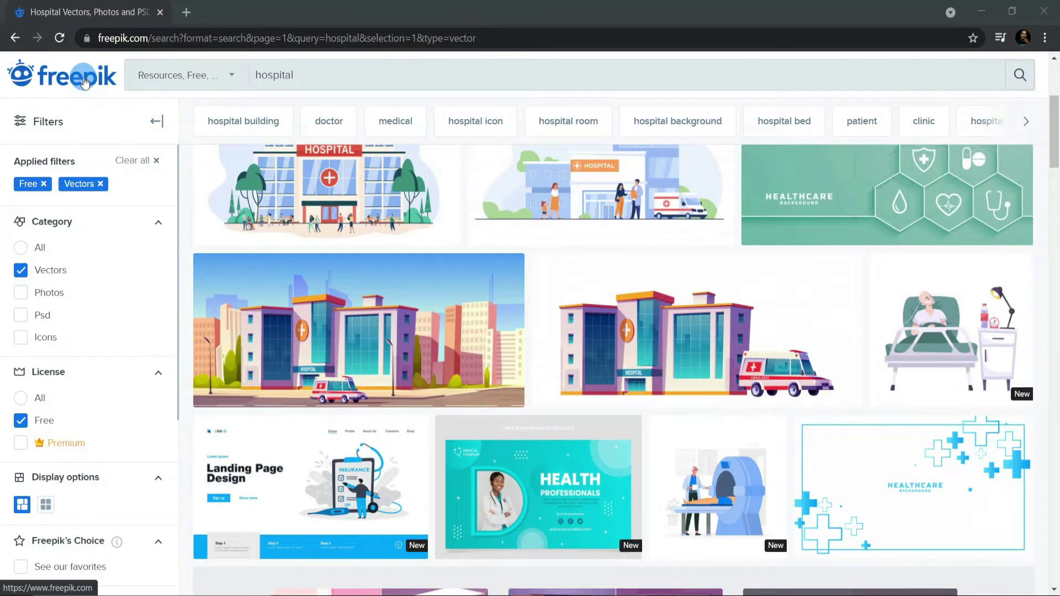
Download the free Hospital building and ambulance vector from Freepik with attribution
click(694, 349)
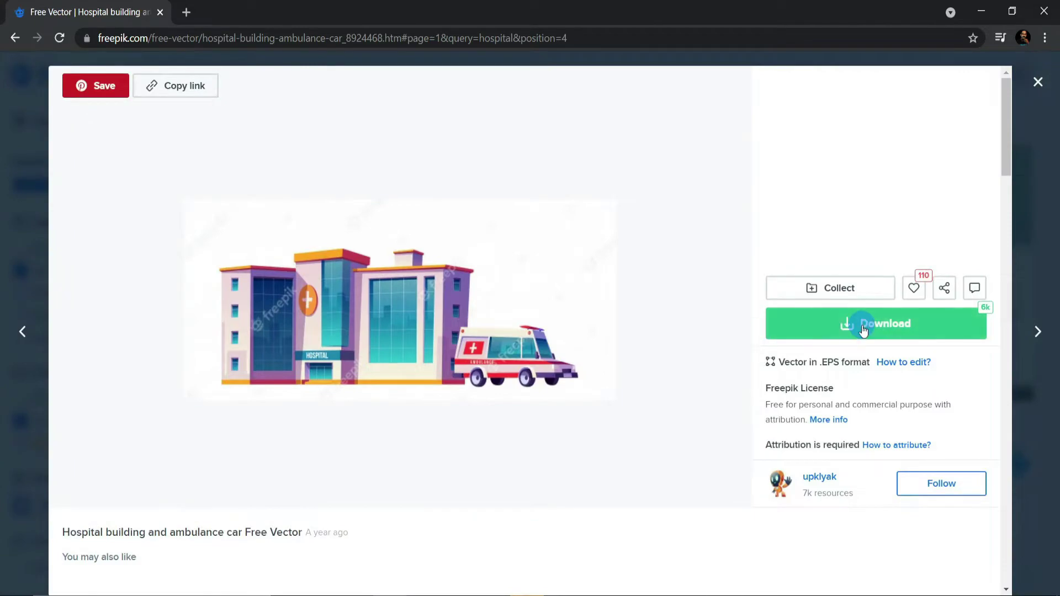
click(865, 326)
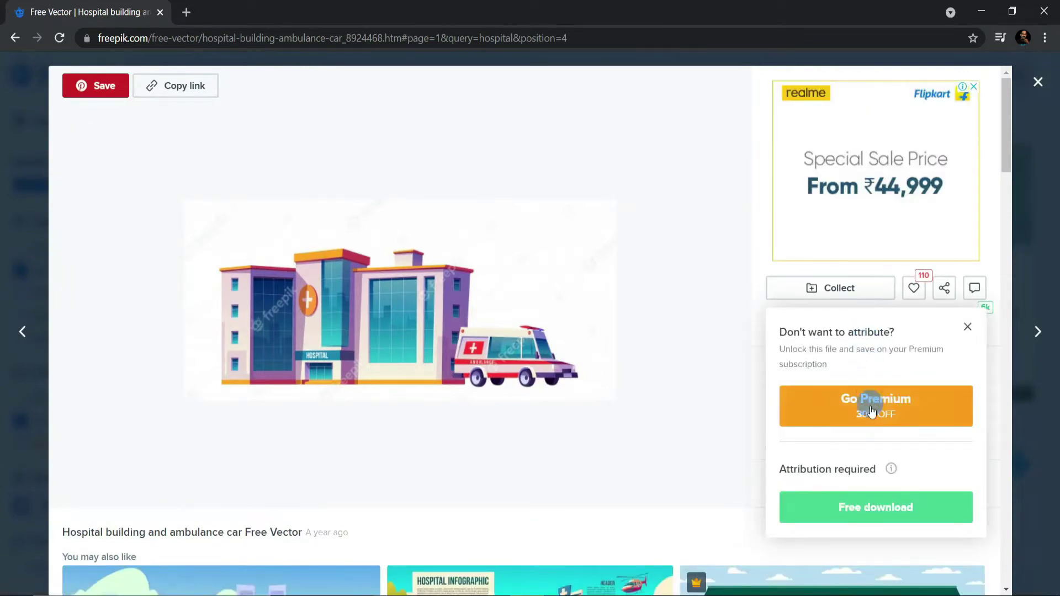
click(863, 511)
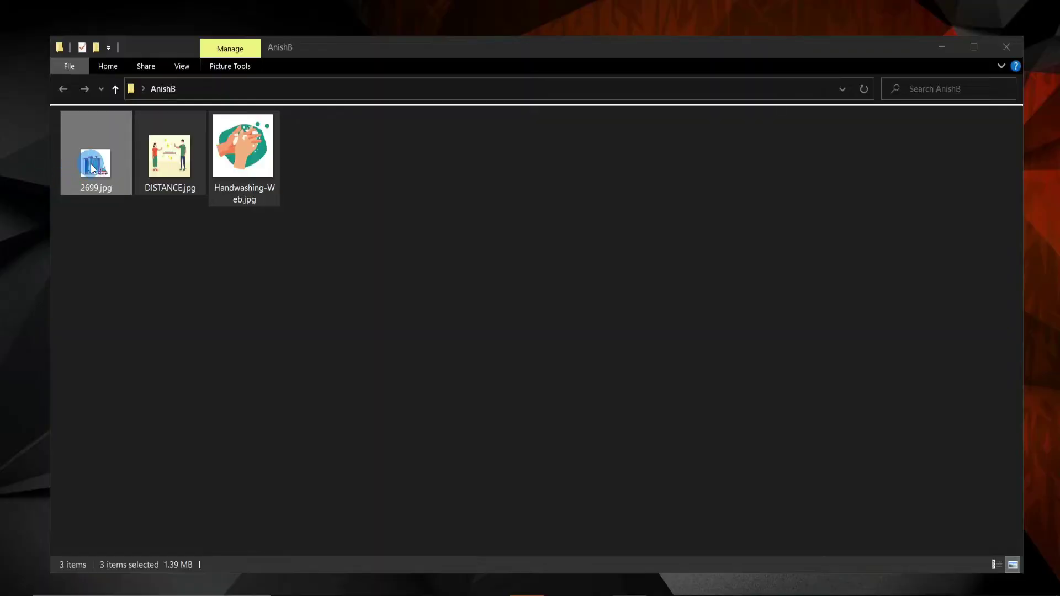
Preview 2699.jpg in Photos, then launch Paint 3D through a Windows search for 'pai'
double_click(92, 167)
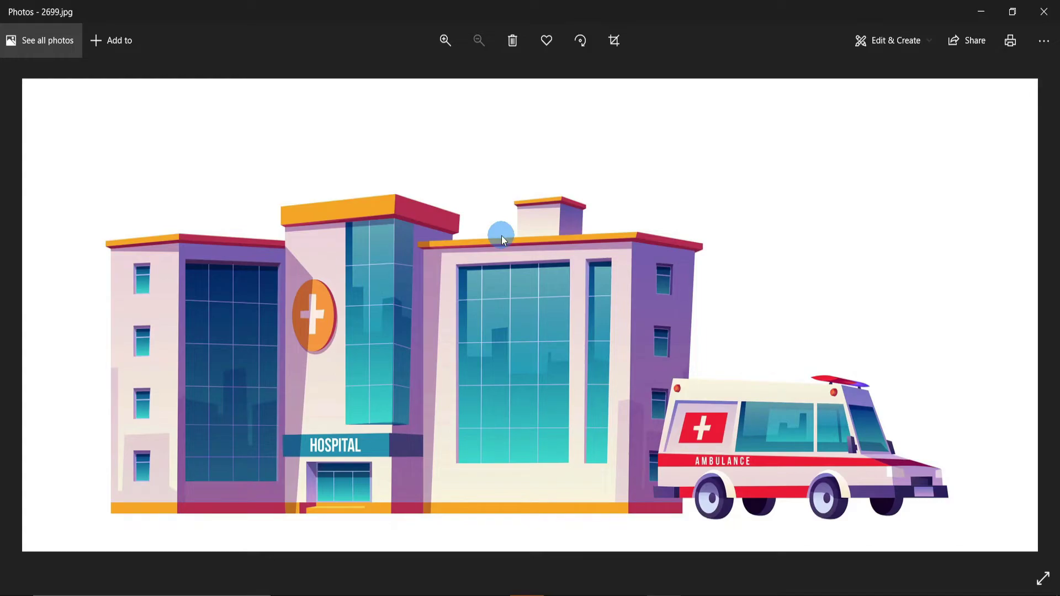
key(super)
text(pain)
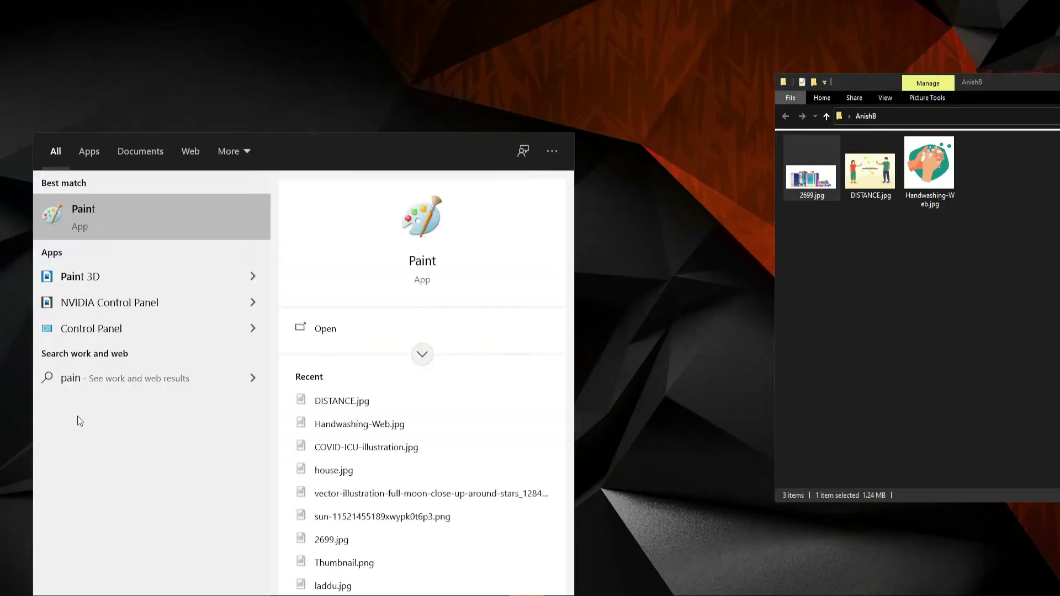
click(87, 279)
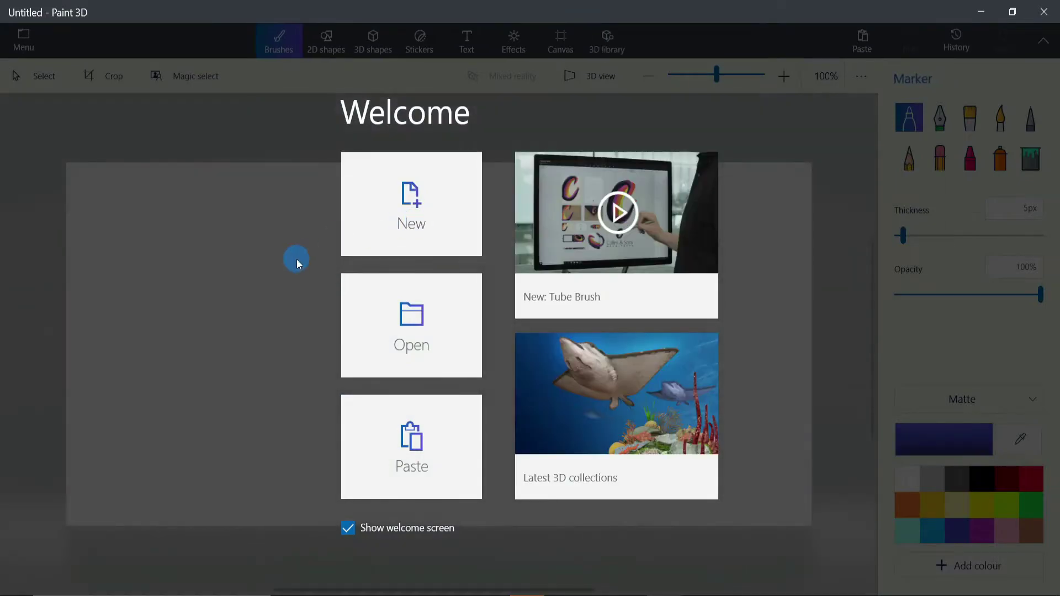
Fill a new Paint 3D canvas with the 6500 x 2889 picture 2699.jpg and choose Magic select
click(297, 259)
click(392, 571)
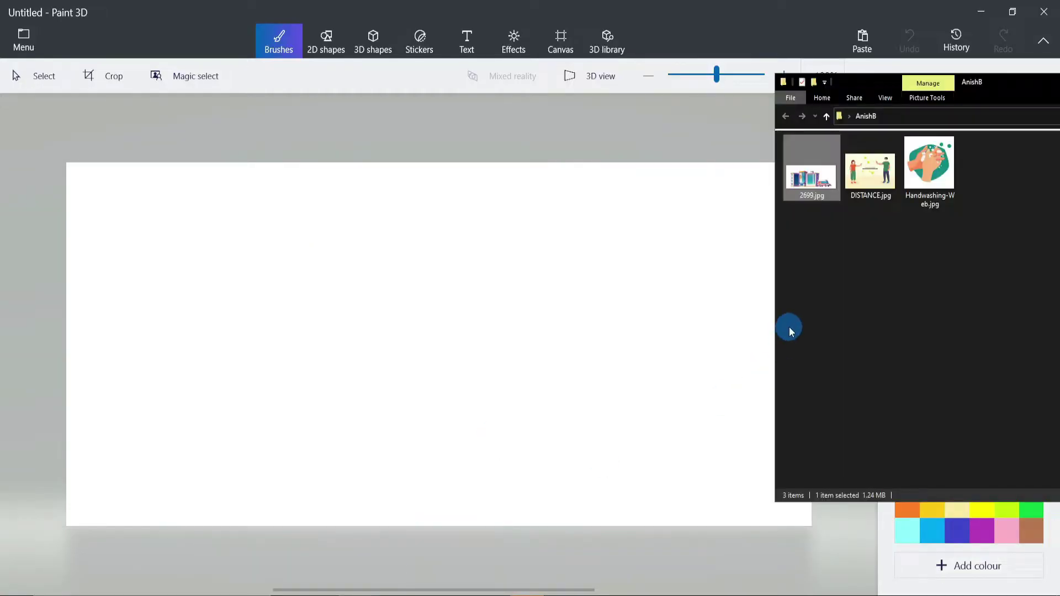
drag(827, 174, 406, 334)
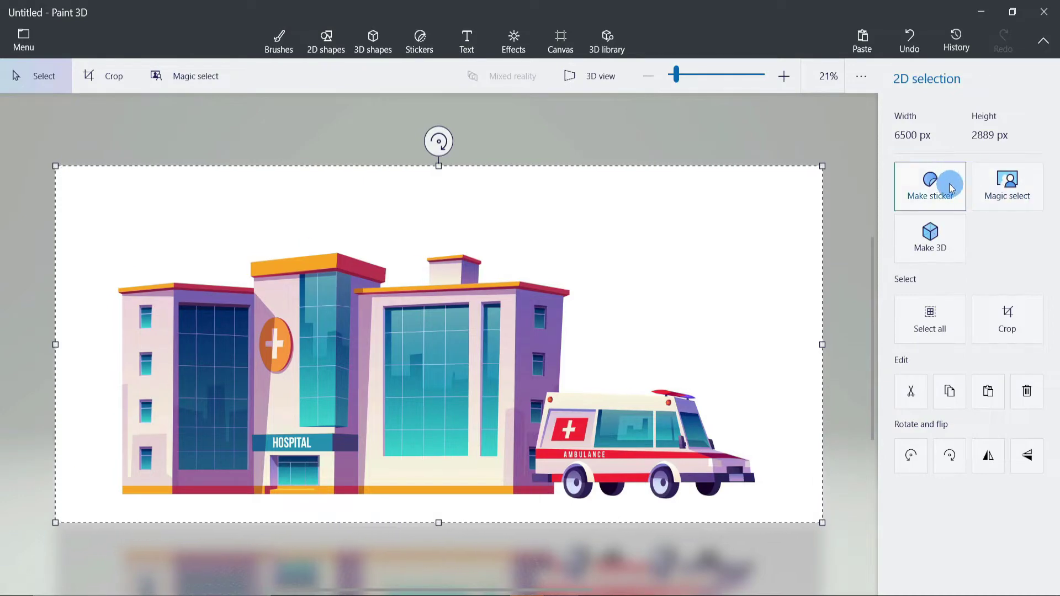
click(1003, 196)
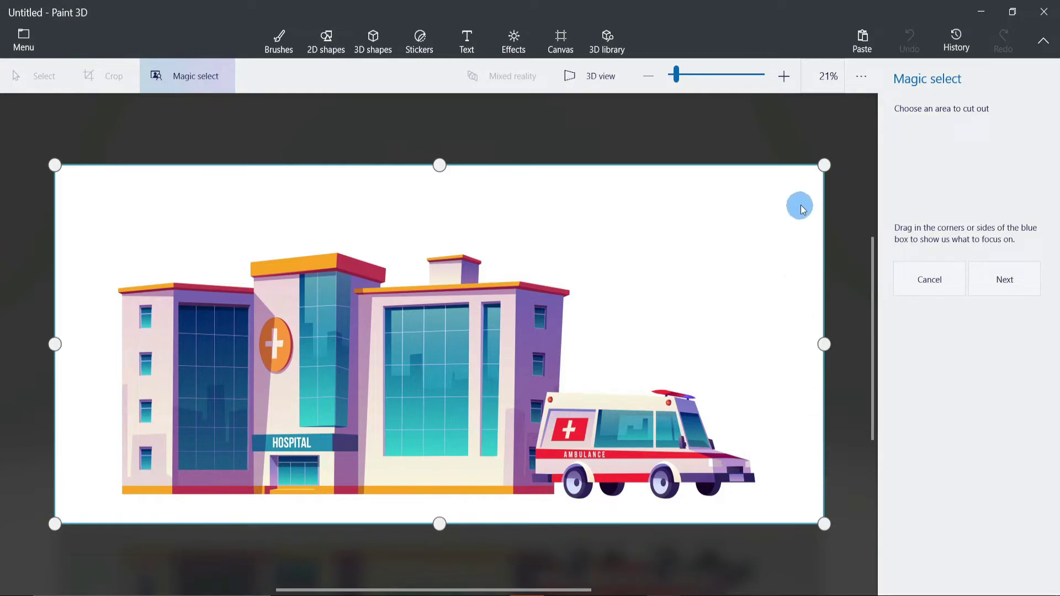
Tighten the Magic select box around the hospital building and ambulance
drag(824, 344, 761, 344)
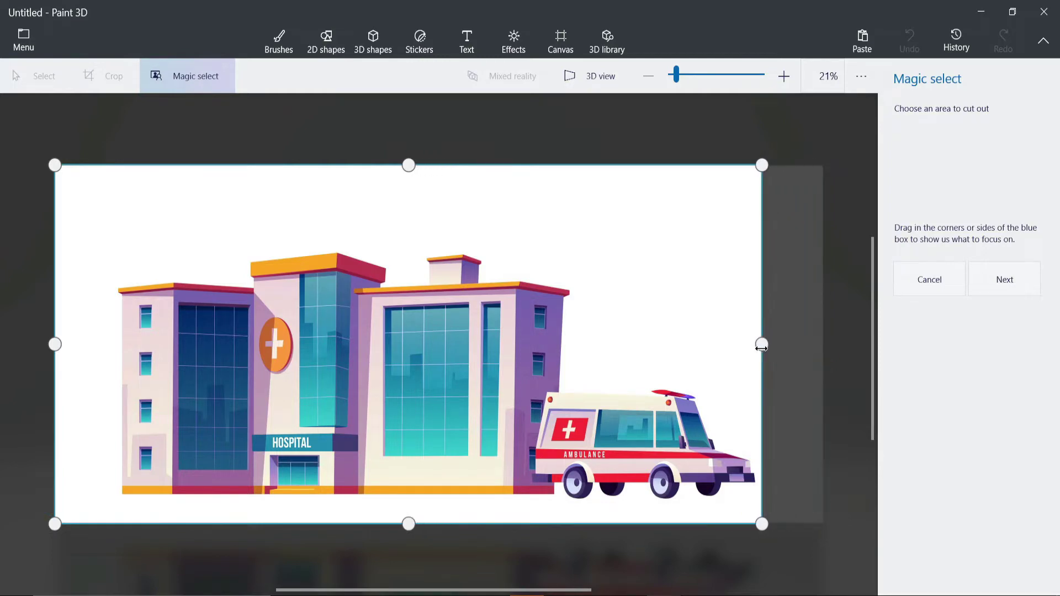
drag(416, 167, 395, 258)
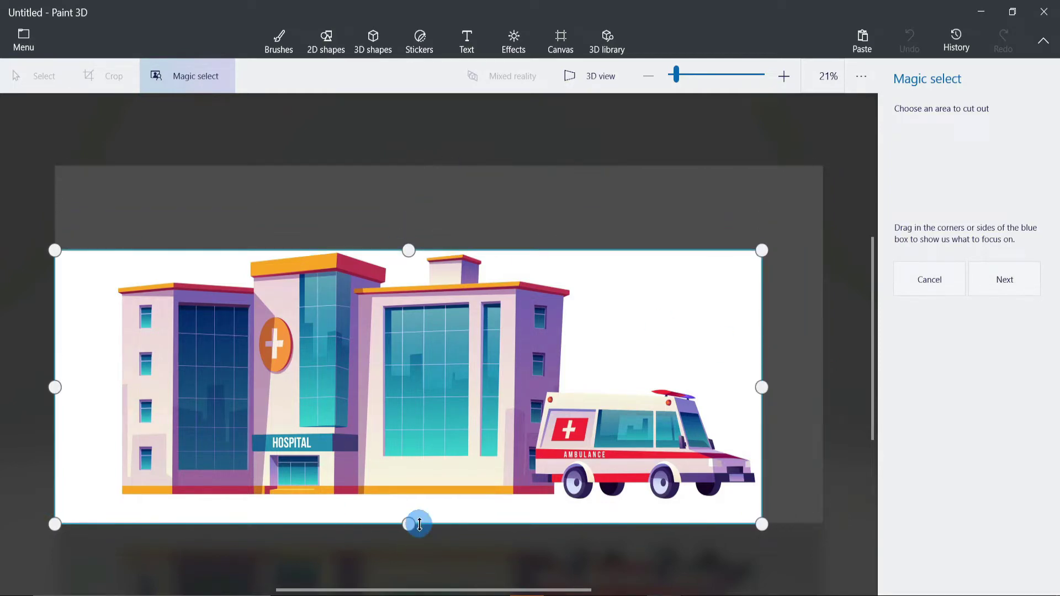
drag(420, 525, 412, 502)
drag(55, 381, 116, 379)
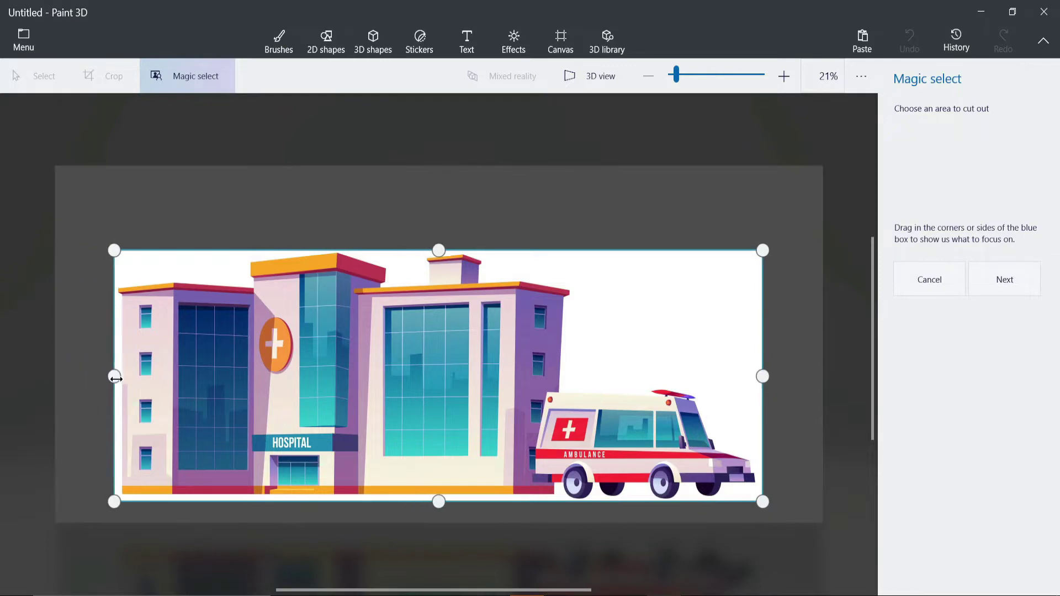
click(1016, 282)
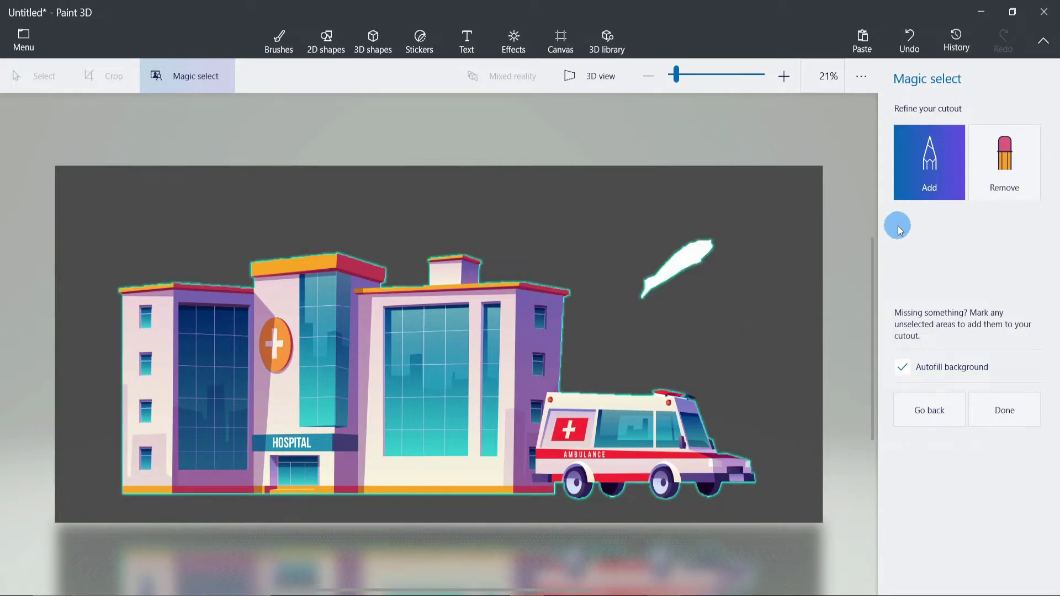
Remove the stray white patch above the ambulance and finish the cutout
click(1009, 164)
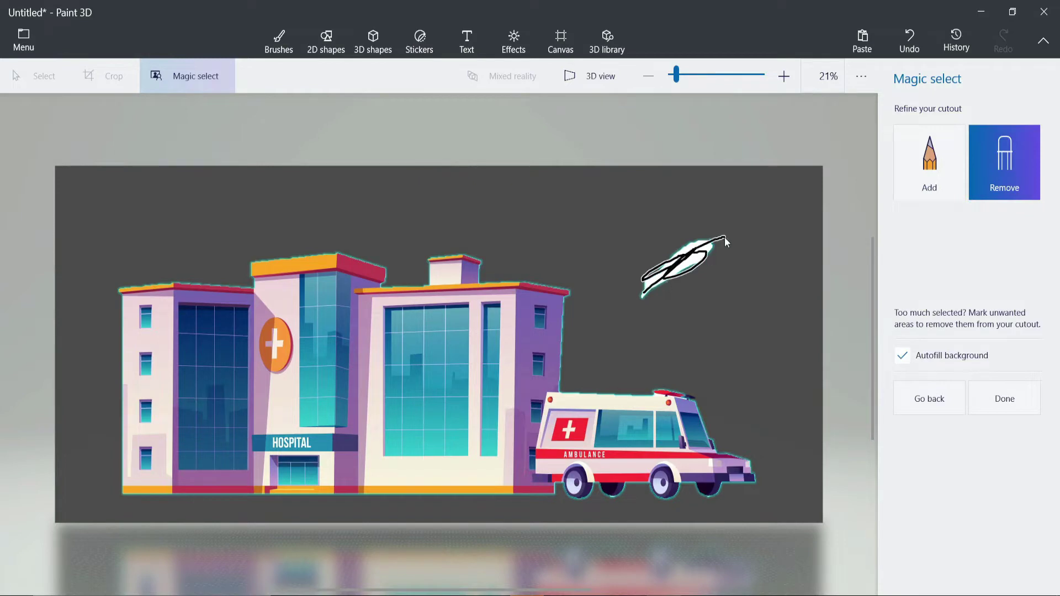
drag(726, 242, 726, 243)
click(647, 360)
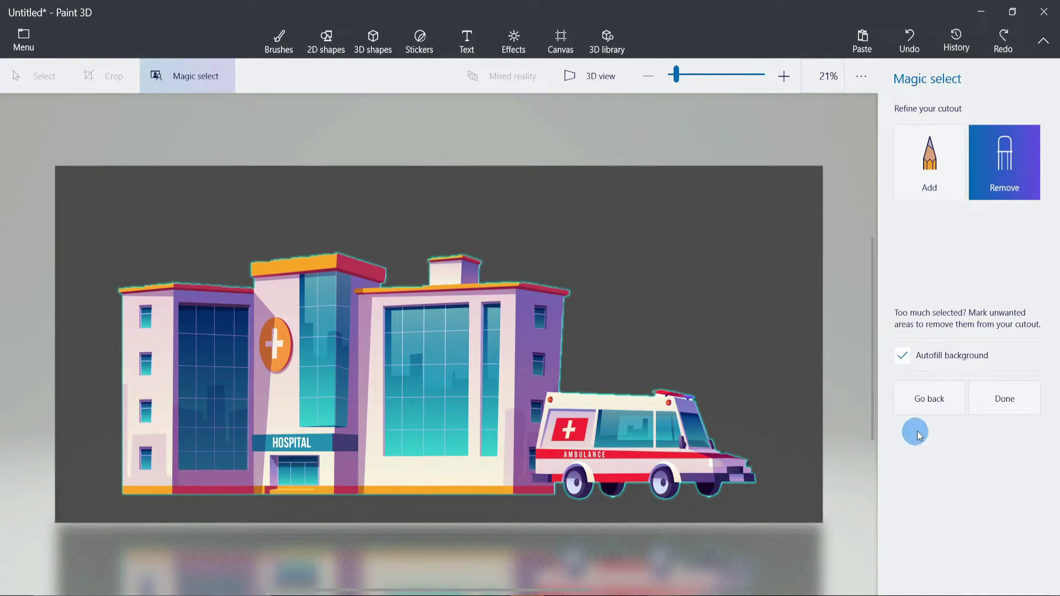
click(1004, 406)
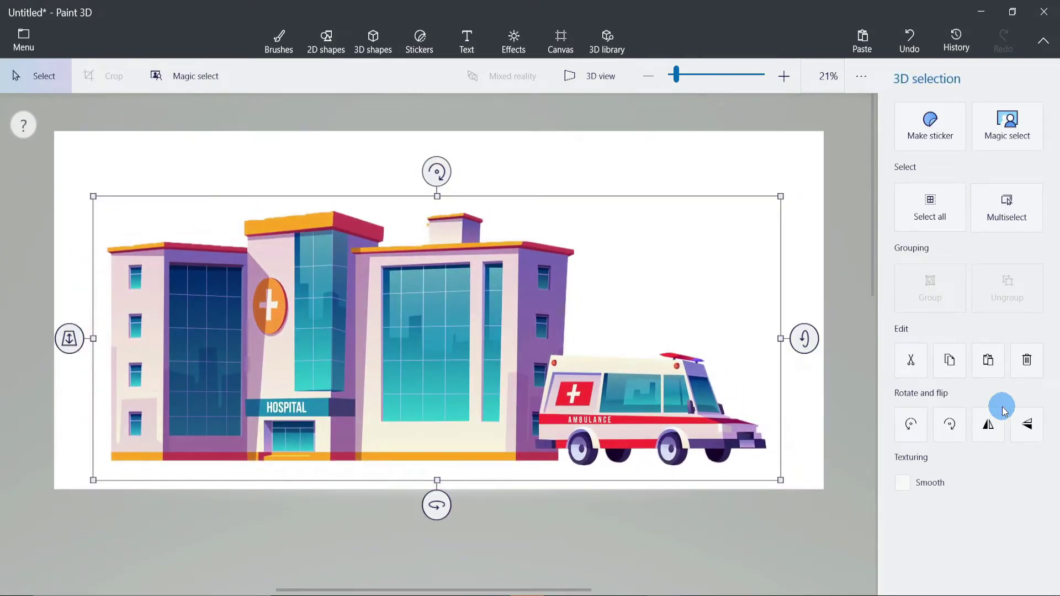
Delete the white canvas and turn Show canvas off, leaving only the hospital cutout
click(731, 176)
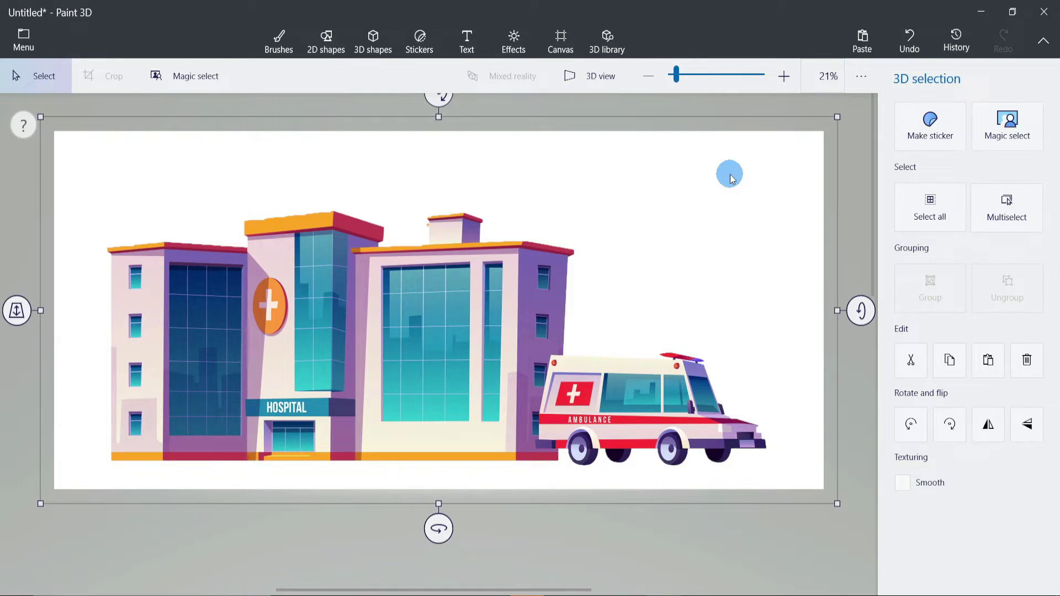
key(Delete)
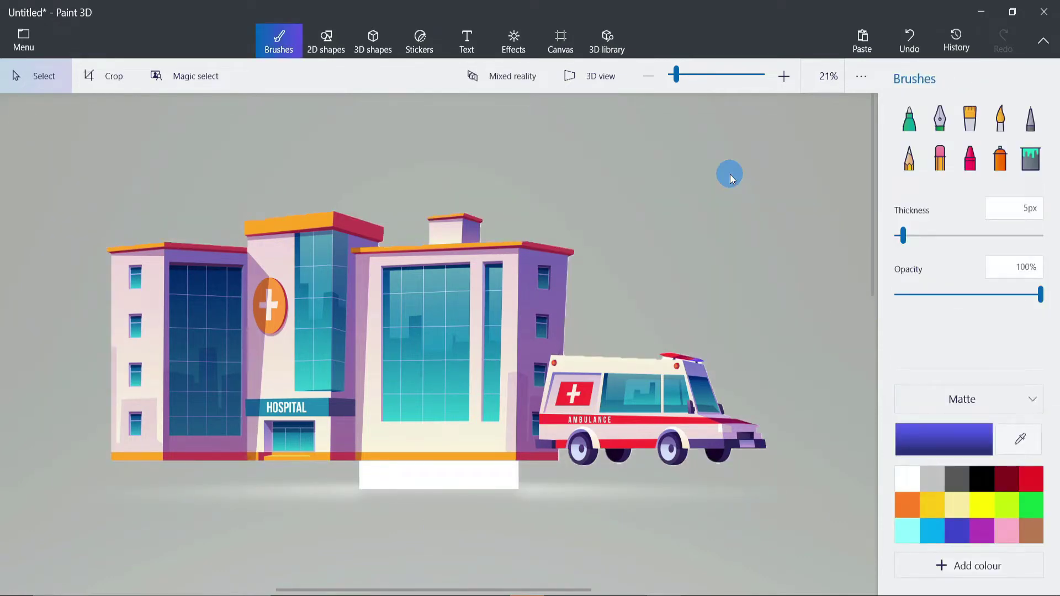
click(563, 49)
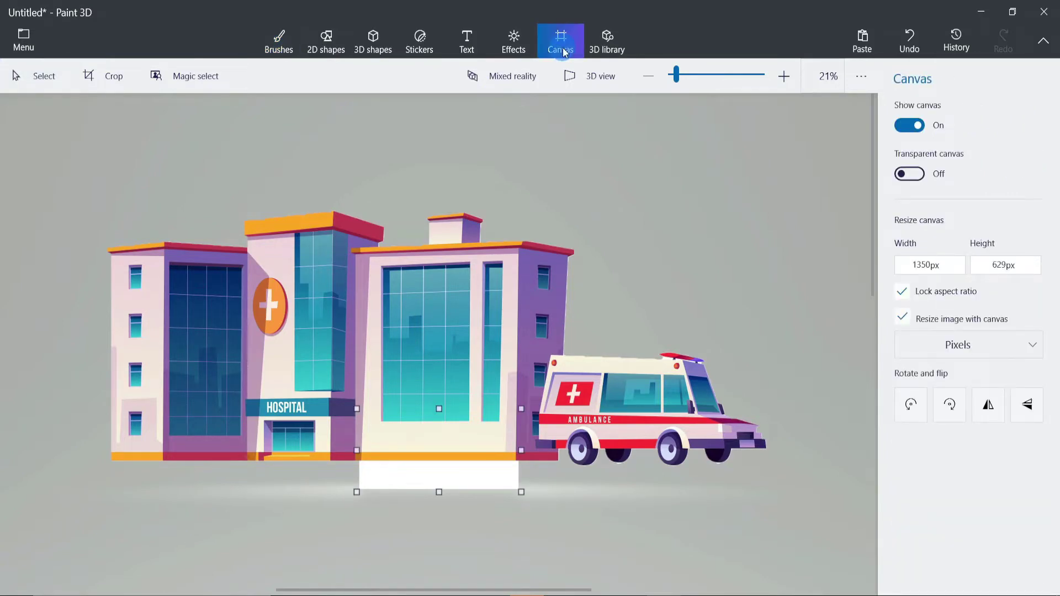
click(924, 136)
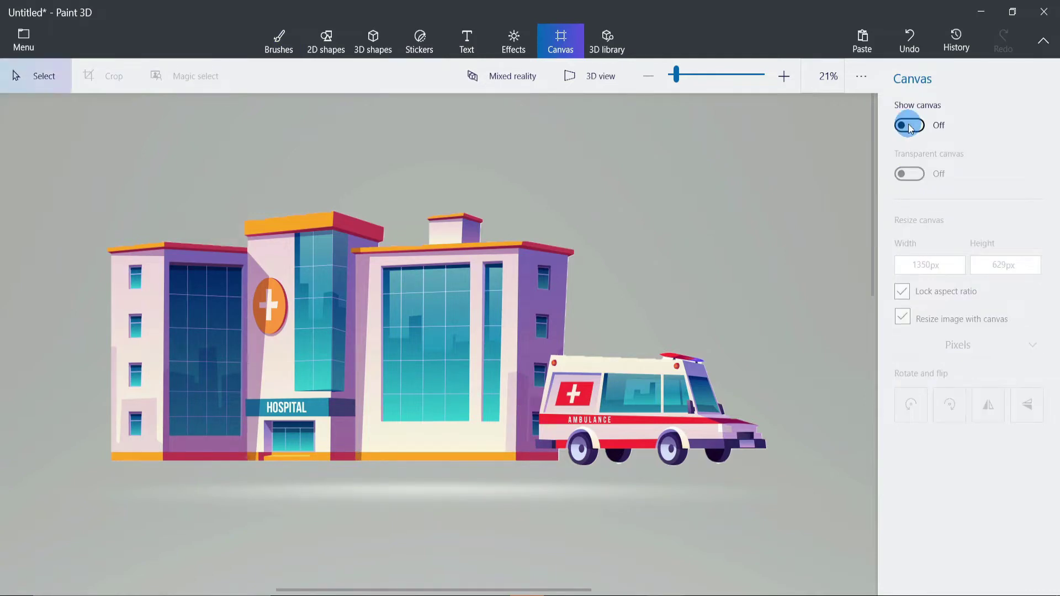
click(22, 41)
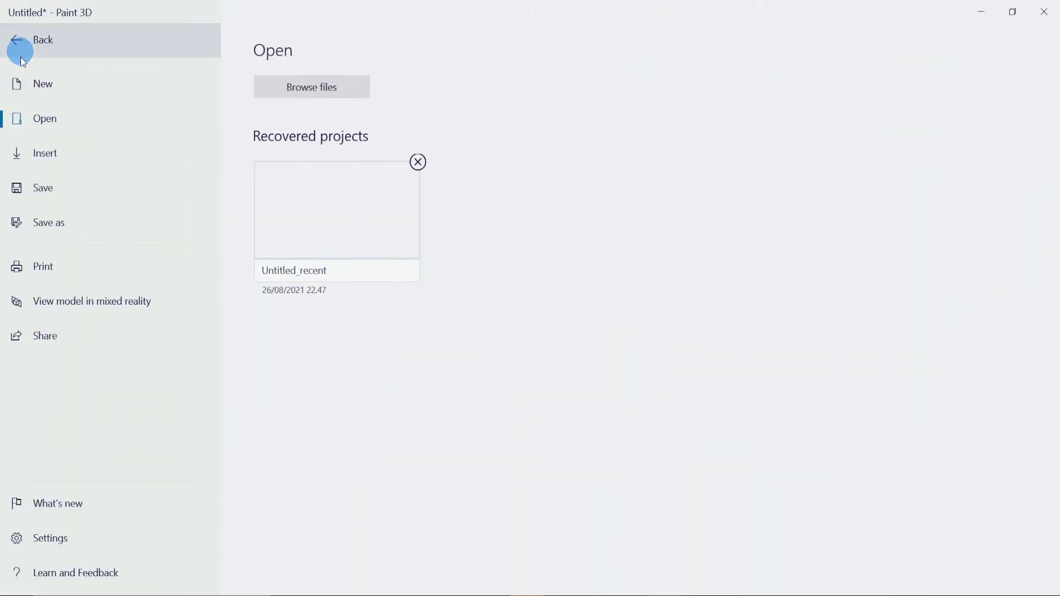
Export the scene as a PNG image with transparent background, named hospital
click(65, 224)
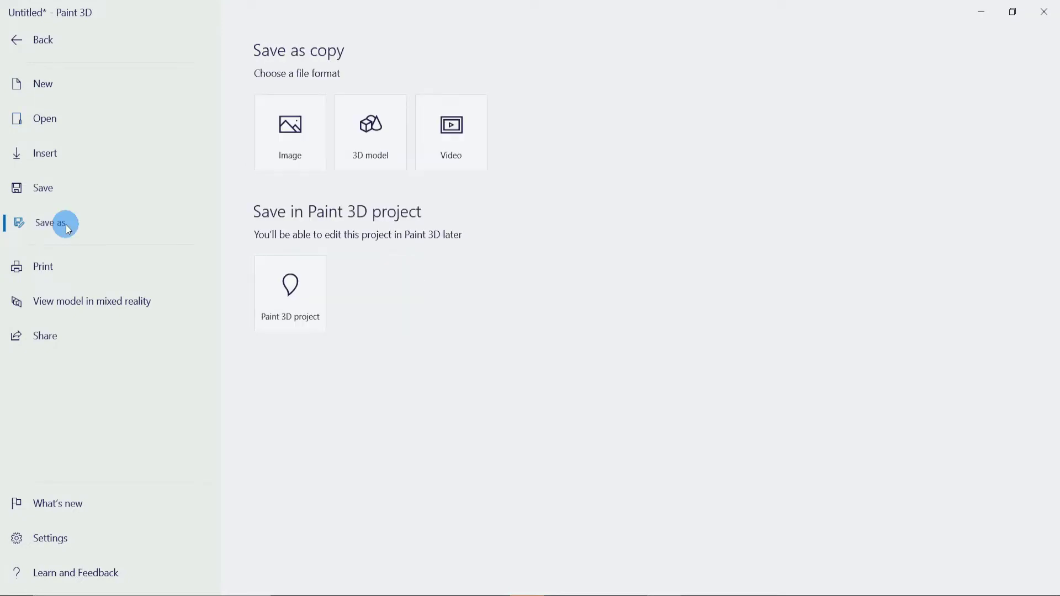
click(289, 160)
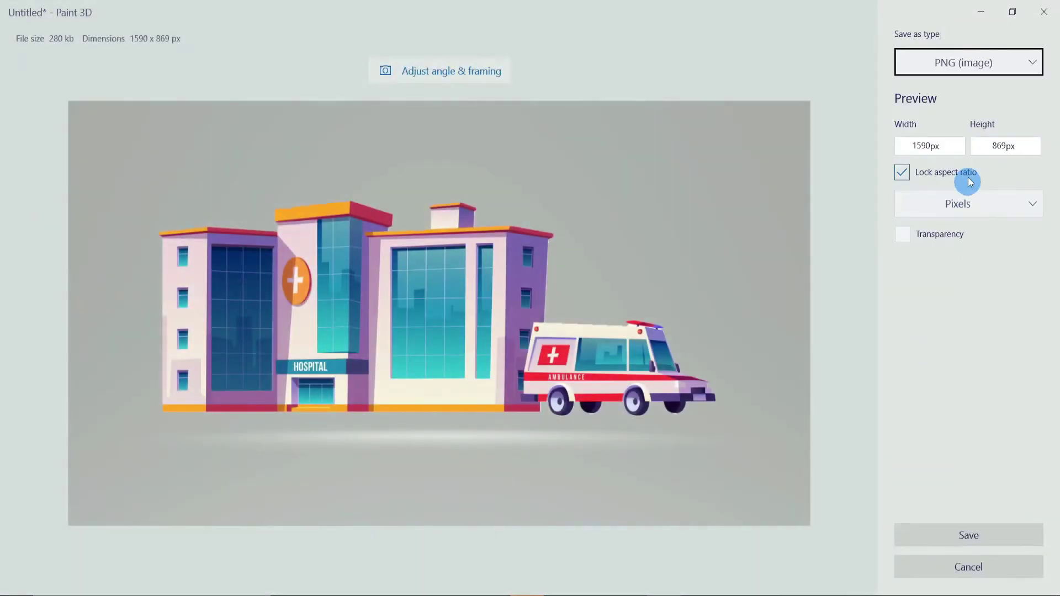
click(989, 63)
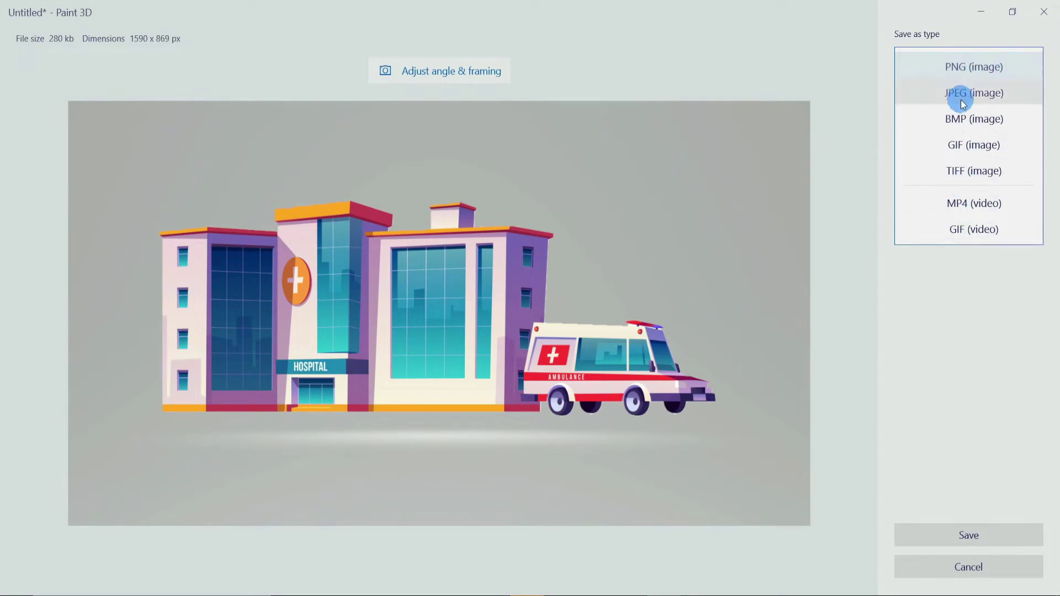
click(964, 67)
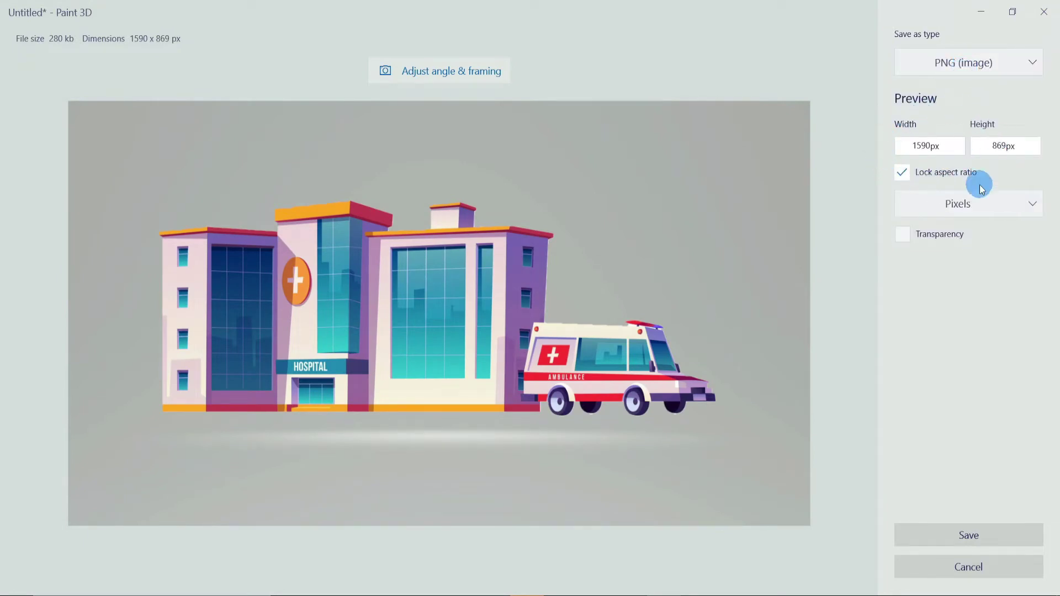
click(911, 235)
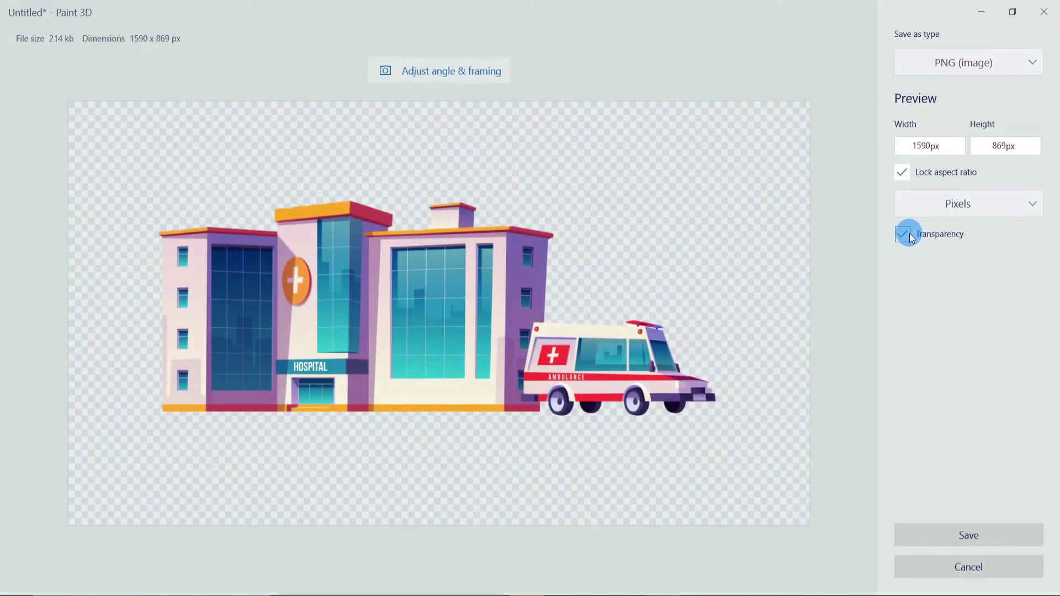
click(989, 534)
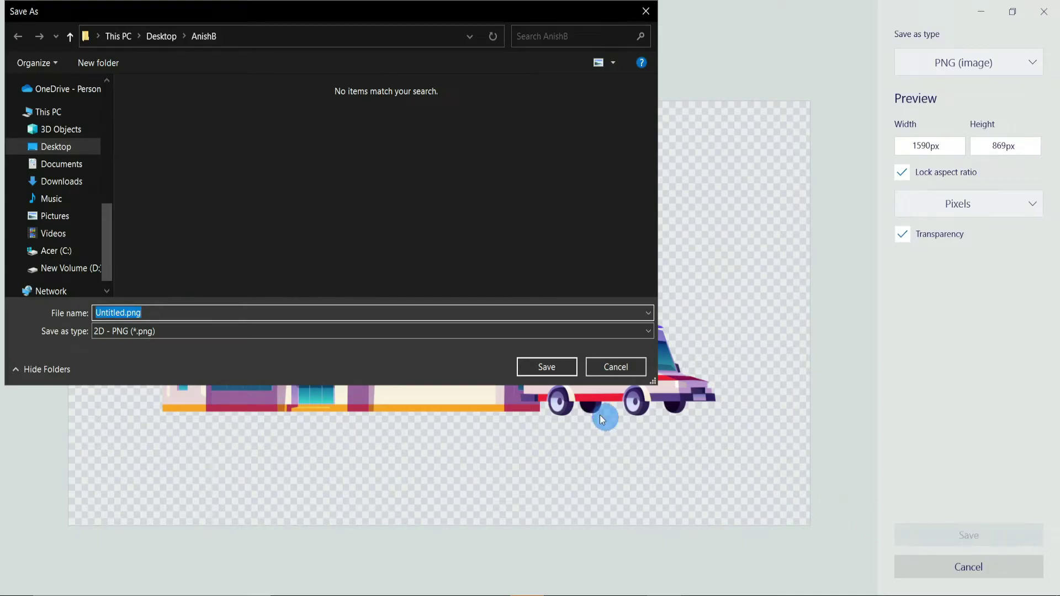
text(hospital)
click(547, 367)
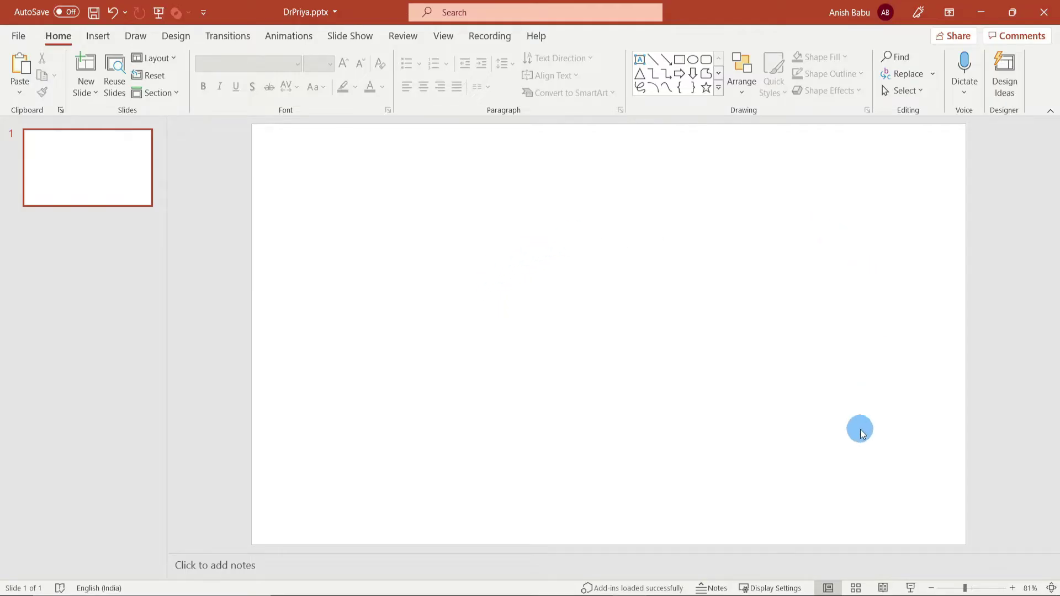
Install the Pixton Comic Characters add-in found by searching 'comic' in the Office add-ins store
click(98, 37)
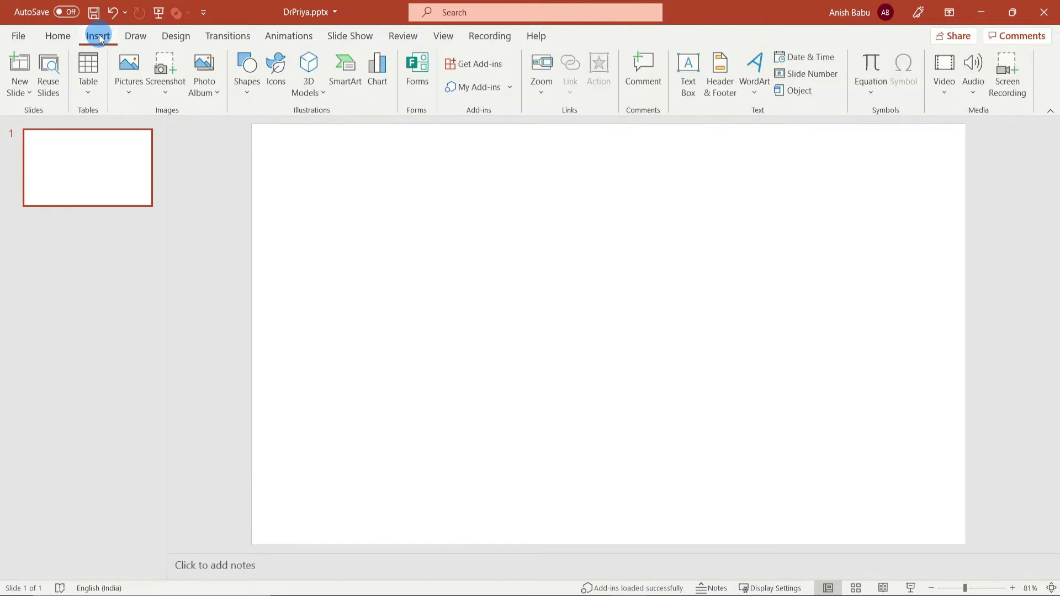
click(479, 71)
text(comic)
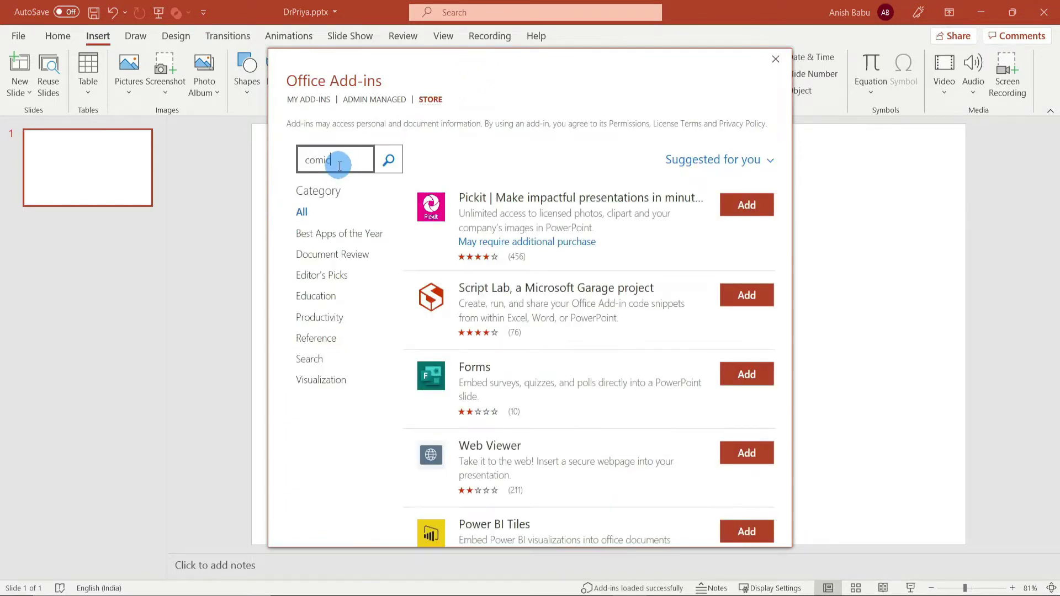
key(Return)
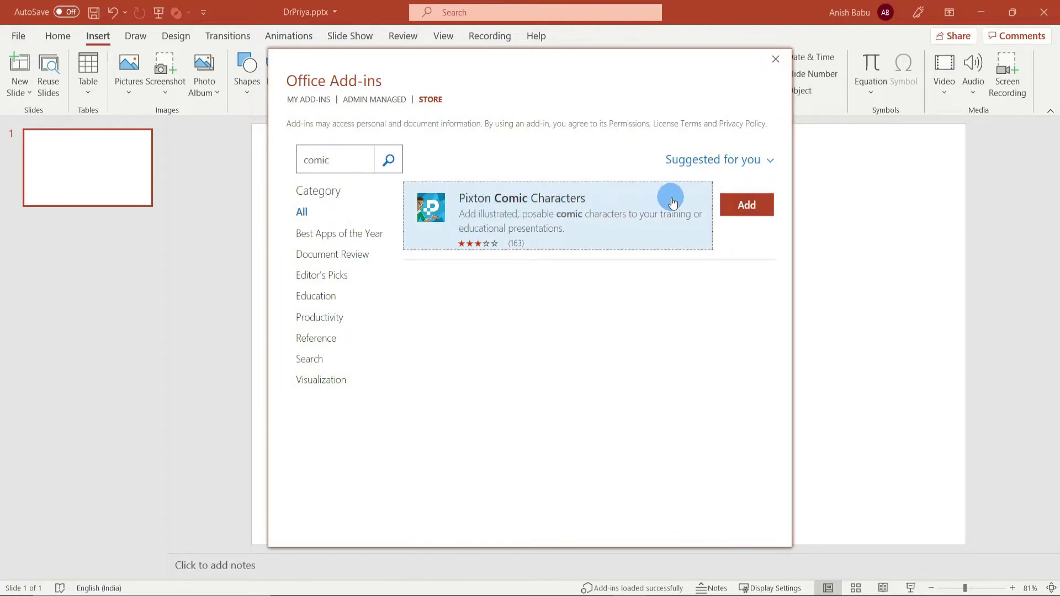
click(747, 205)
click(396, 394)
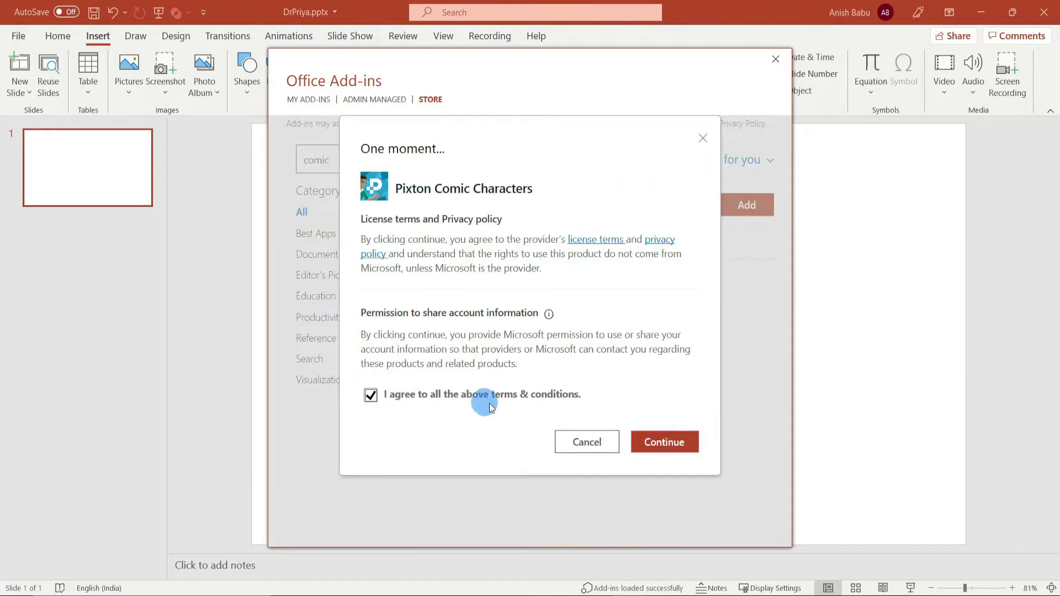
click(666, 442)
Create a Pixton character with chosen type, skin colour, hairstyle and doctor outfit
click(966, 103)
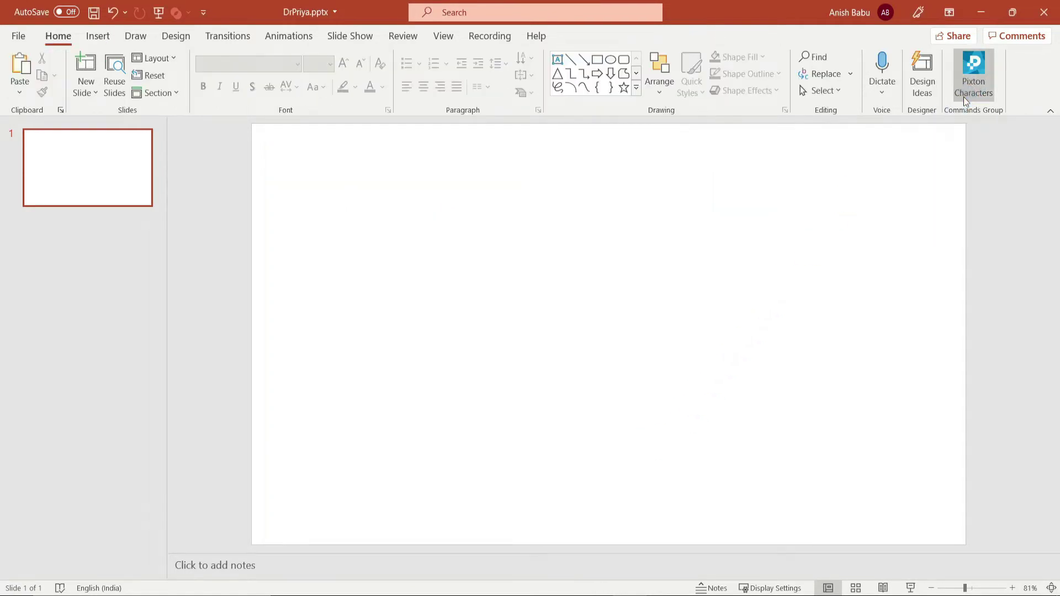
click(945, 396)
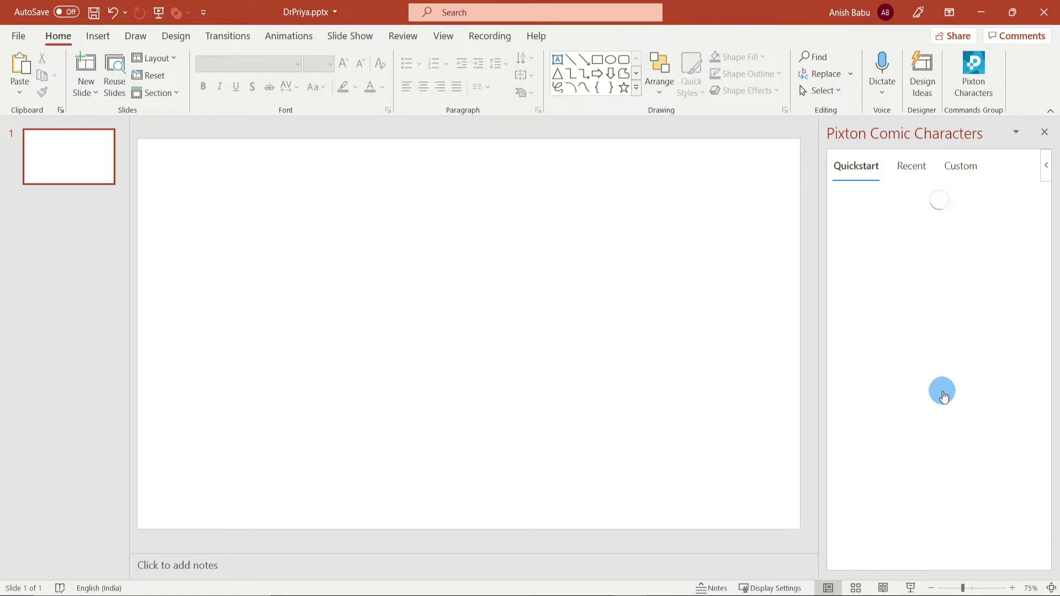
click(943, 396)
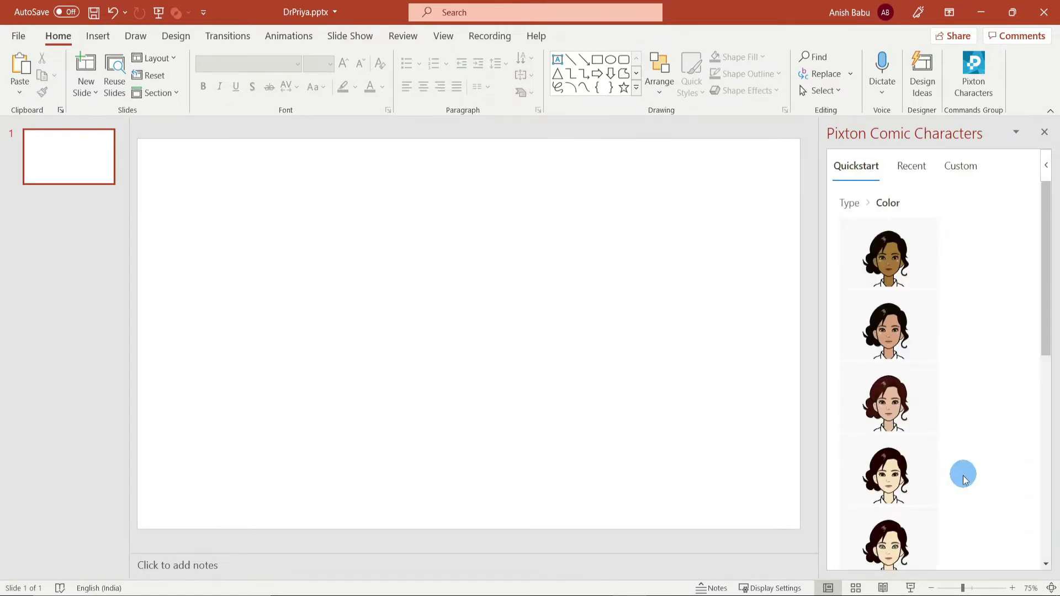
click(961, 472)
click(889, 315)
click(911, 326)
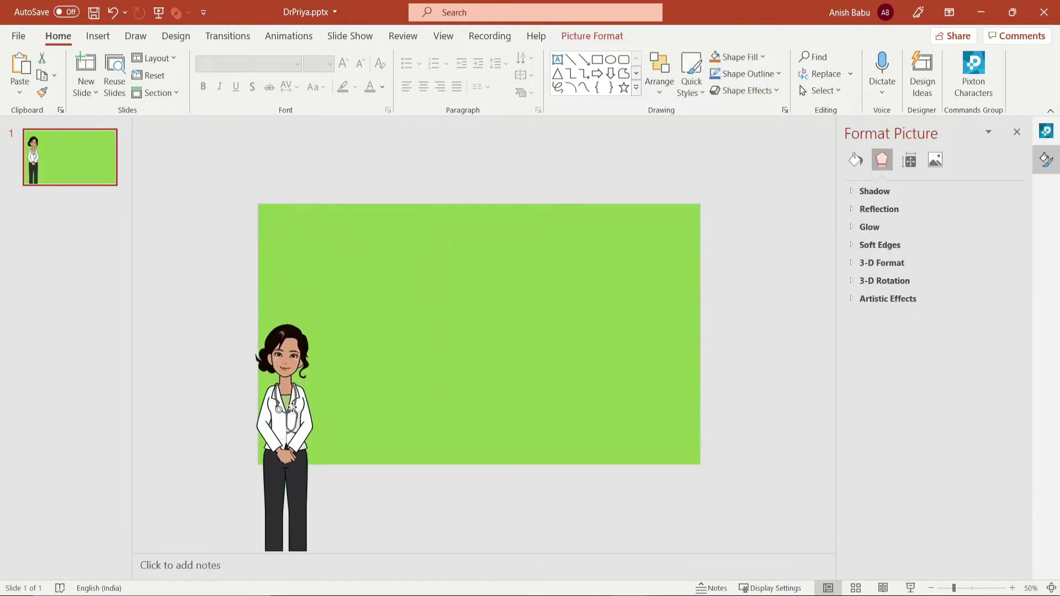
Enlarge the doctor character and give it a Float In entrance animation
drag(349, 319, 402, 146)
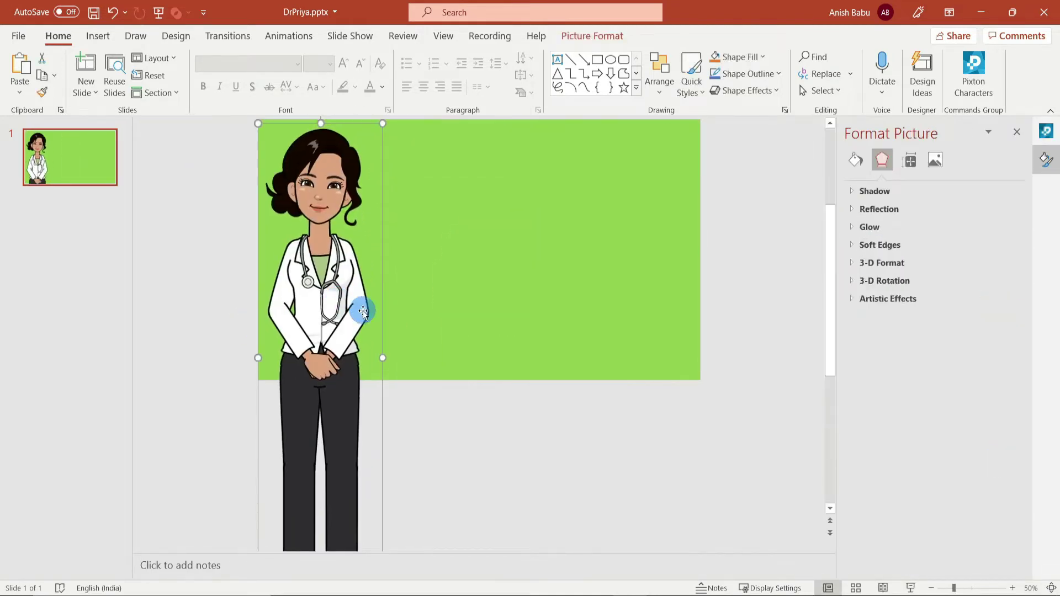
click(296, 39)
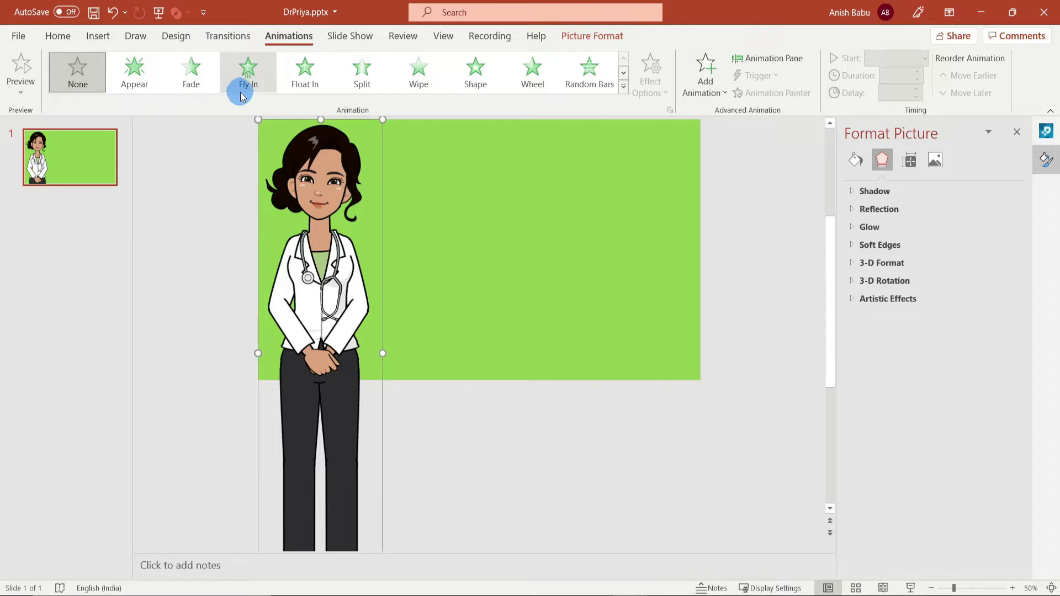
click(305, 87)
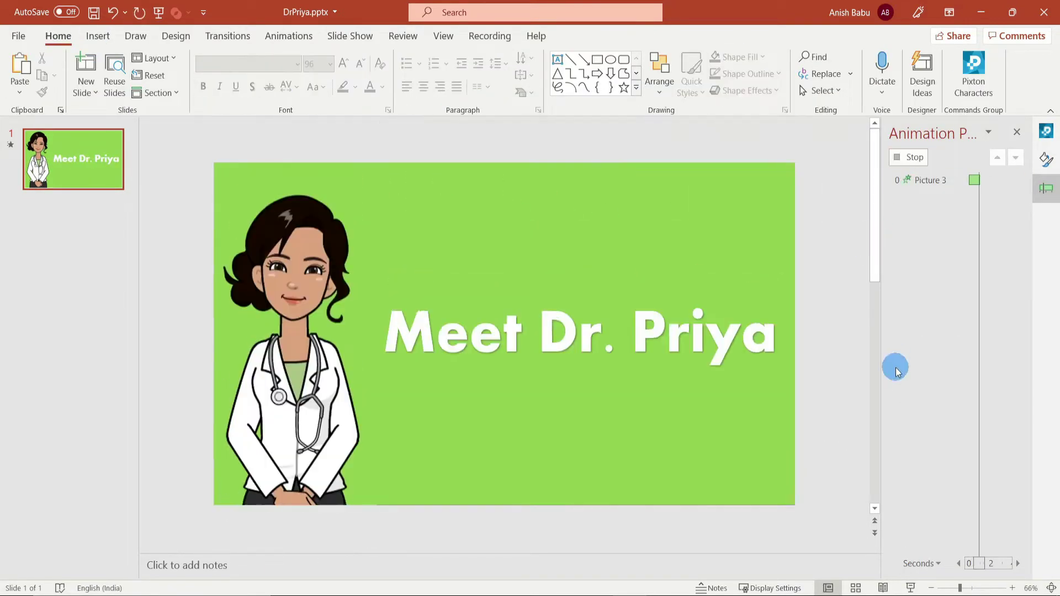
Add a new blank slide 2 and place the hospital hall picture on it
right_click(55, 278)
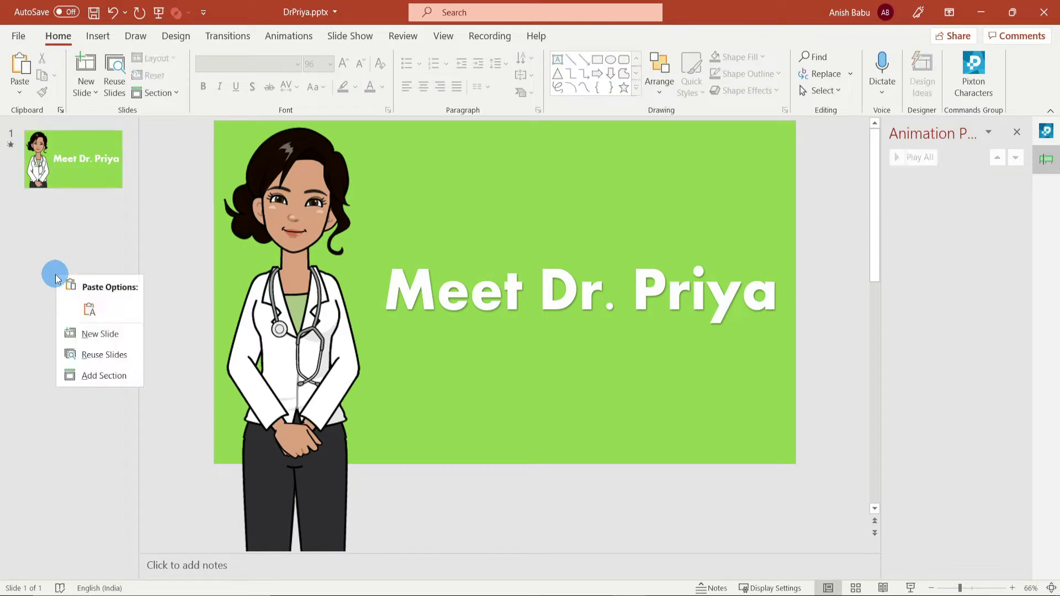
click(96, 341)
click(228, 334)
key(ctrl+a)
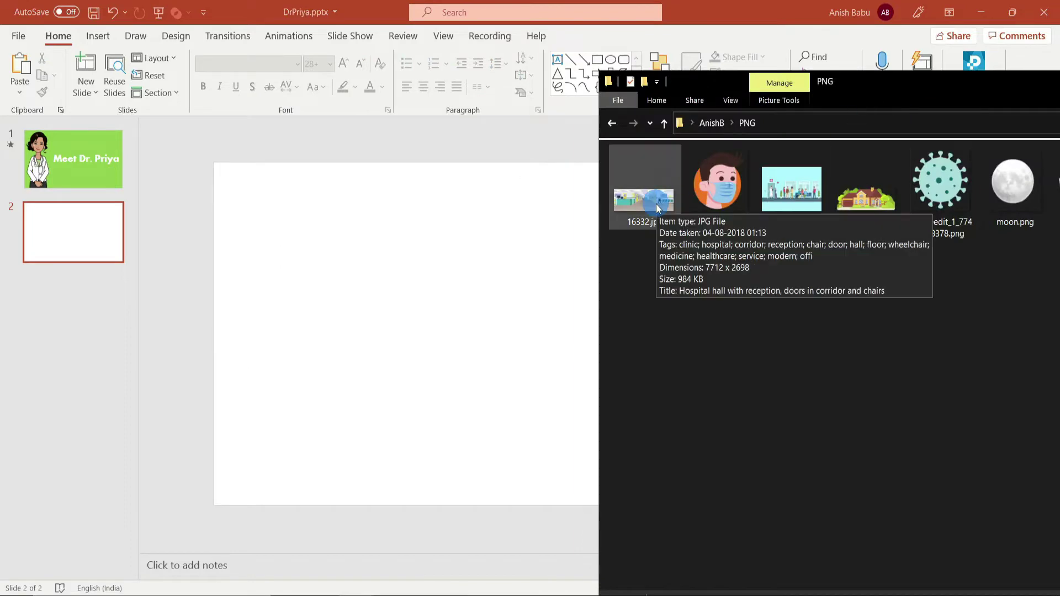
mouse_move(640, 189)
mouse_down()
mouse_move(246, 334)
mouse_move(770, 333)
mouse_up()
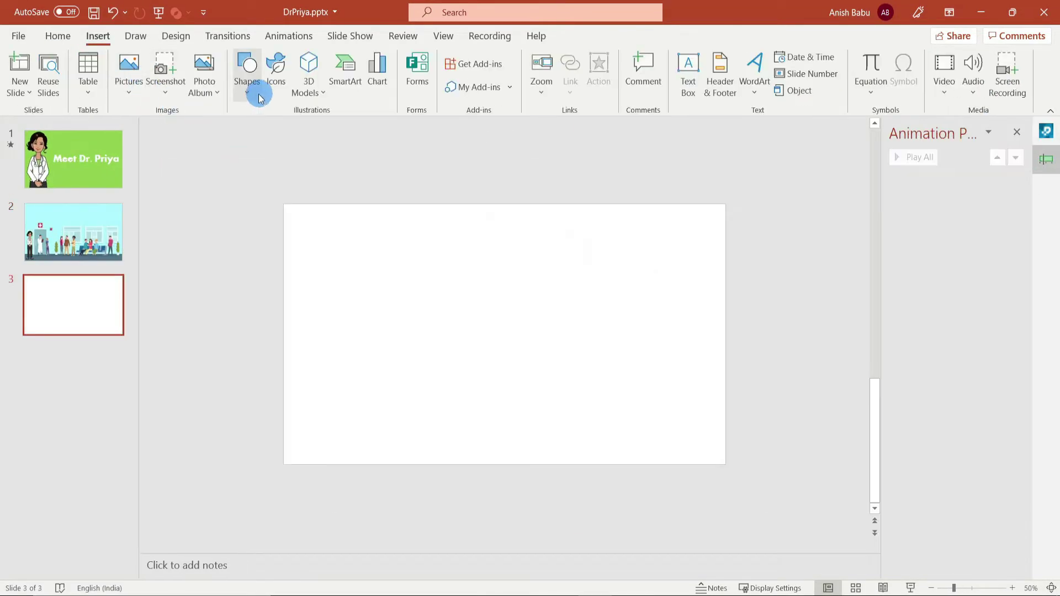
Draw a near full-slide rectangle and animate it with a Fill Color effect to black
click(248, 83)
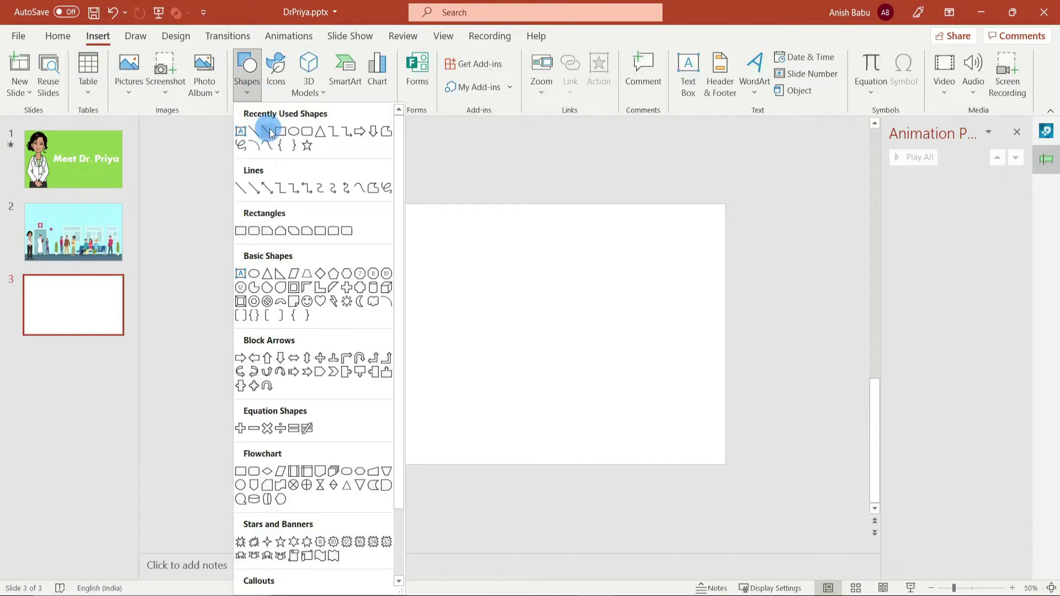
click(280, 132)
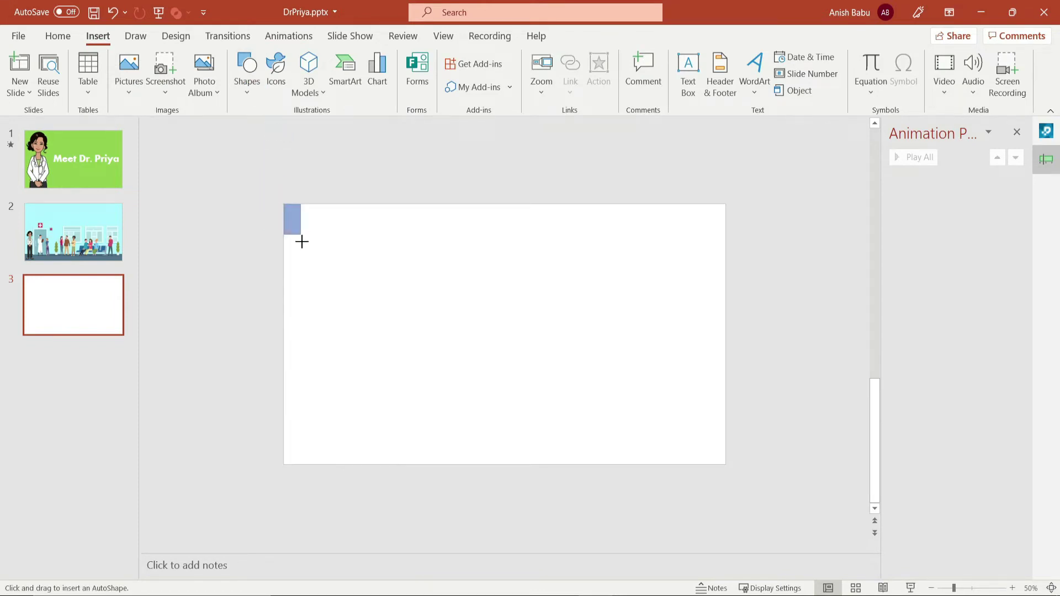
mouse_move(302, 241)
mouse_down()
mouse_move(703, 465)
mouse_move(723, 466)
mouse_up()
click(289, 36)
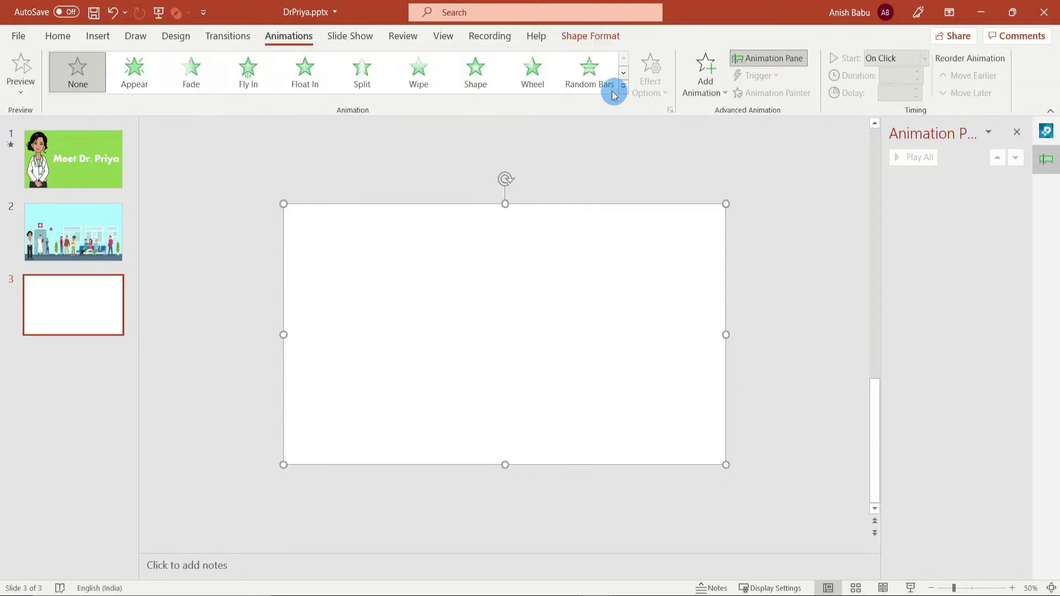
click(624, 86)
click(192, 315)
click(651, 77)
click(650, 133)
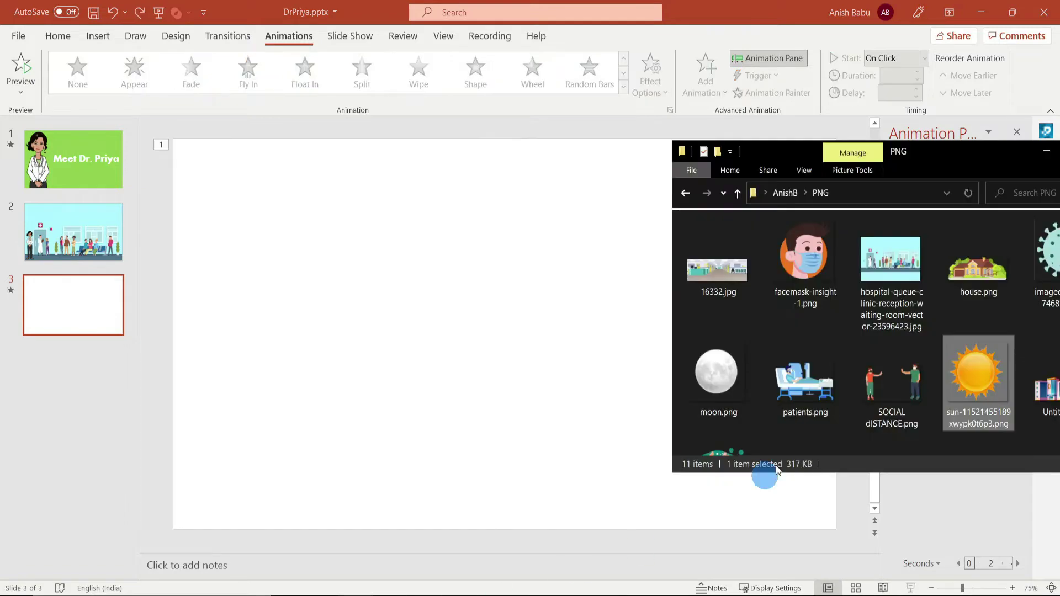
Add a shrunken sun with a Float Out exit With Previous, and a Fade entrance for the moon
drag(973, 386, 570, 381)
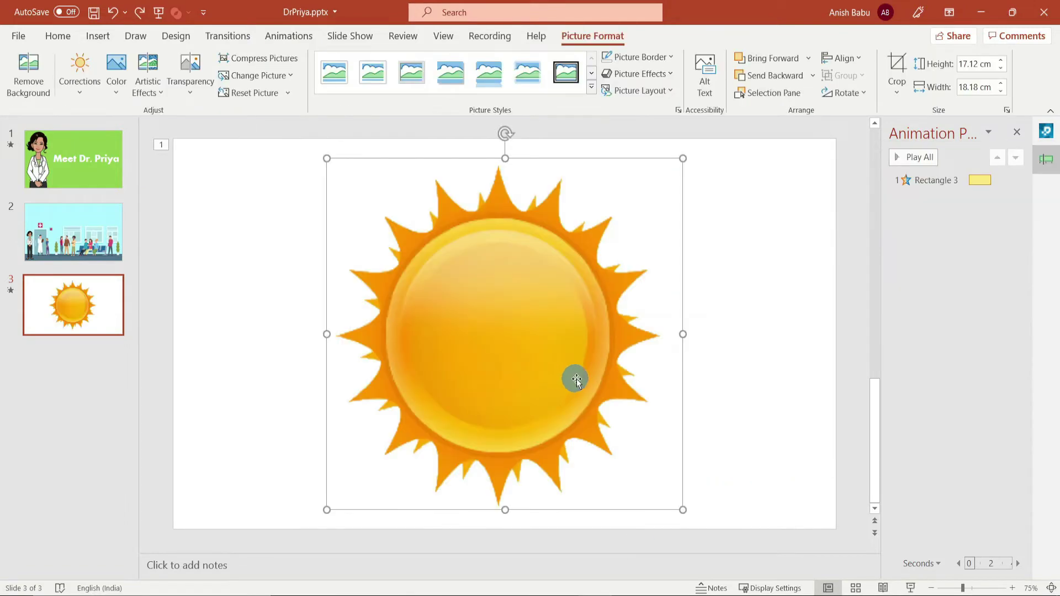
drag(682, 160, 440, 383)
click(288, 36)
click(623, 86)
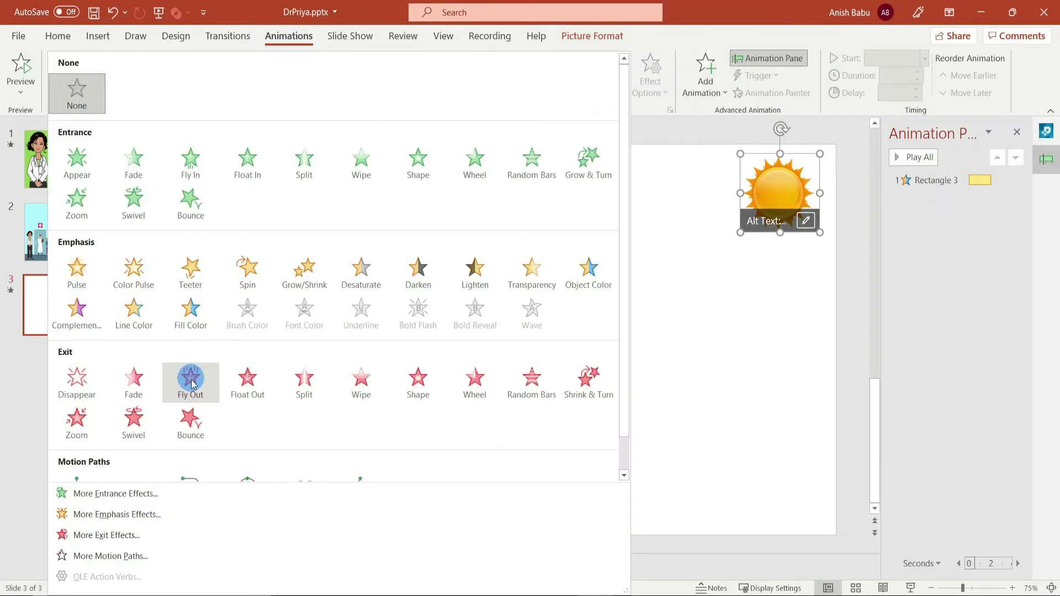
click(189, 374)
click(925, 58)
click(890, 83)
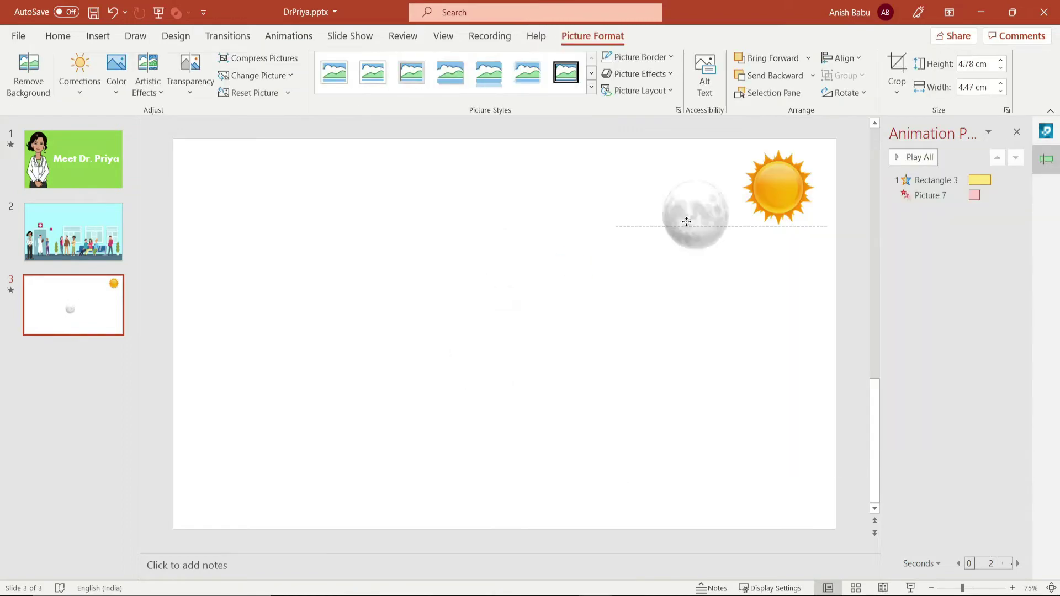
click(199, 75)
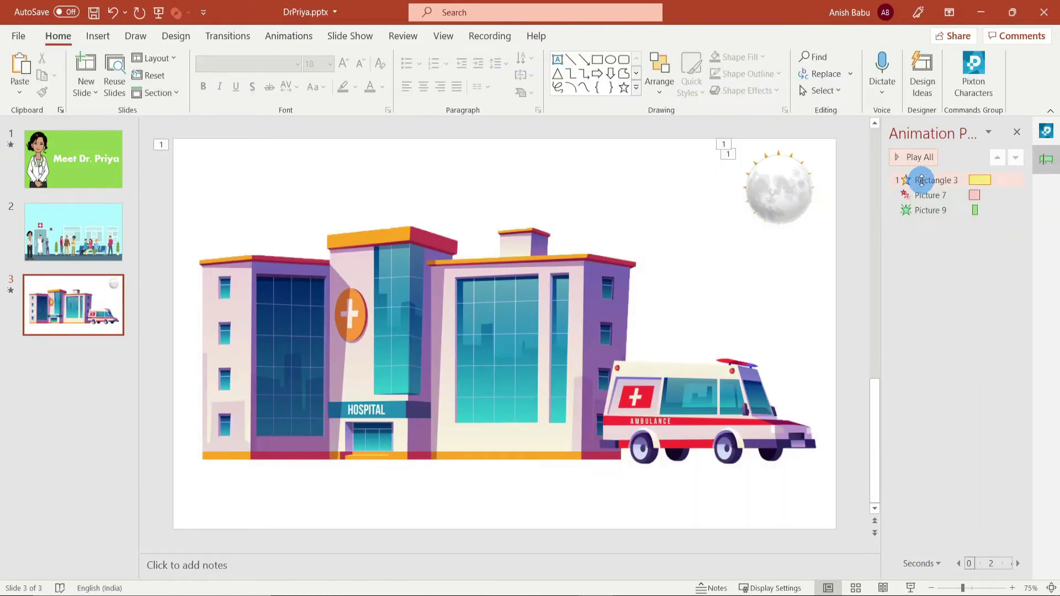
Add new blank slides 4 and 5 after slide 3
right_click(77, 409)
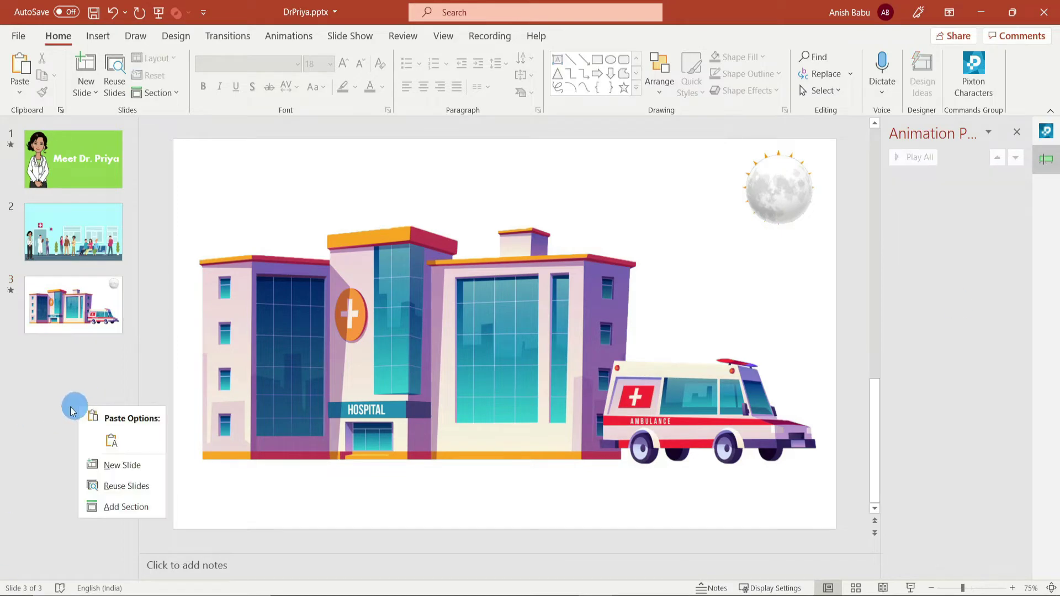
click(111, 463)
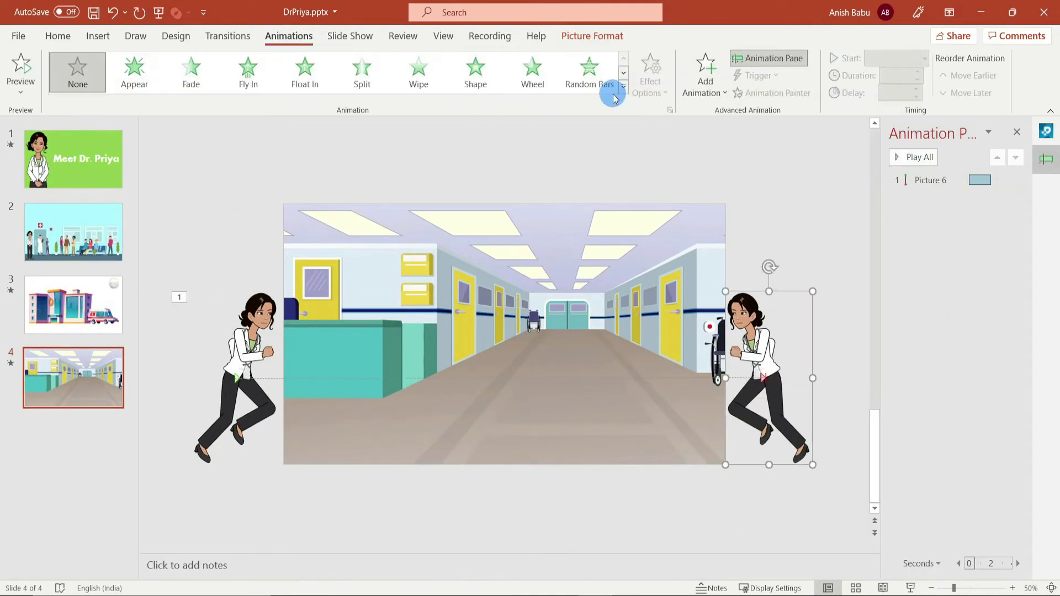
right_click(52, 450)
click(105, 511)
right_click(367, 316)
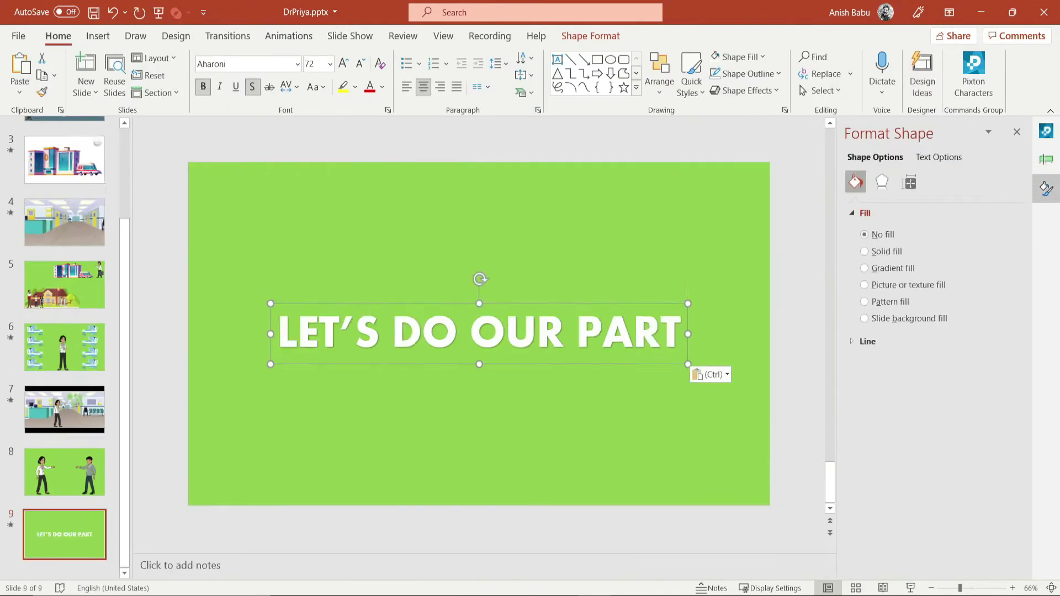
Export the twelve-slide deck as a Full HD (1080p) video saved as DrPriya.mp4
click(59, 37)
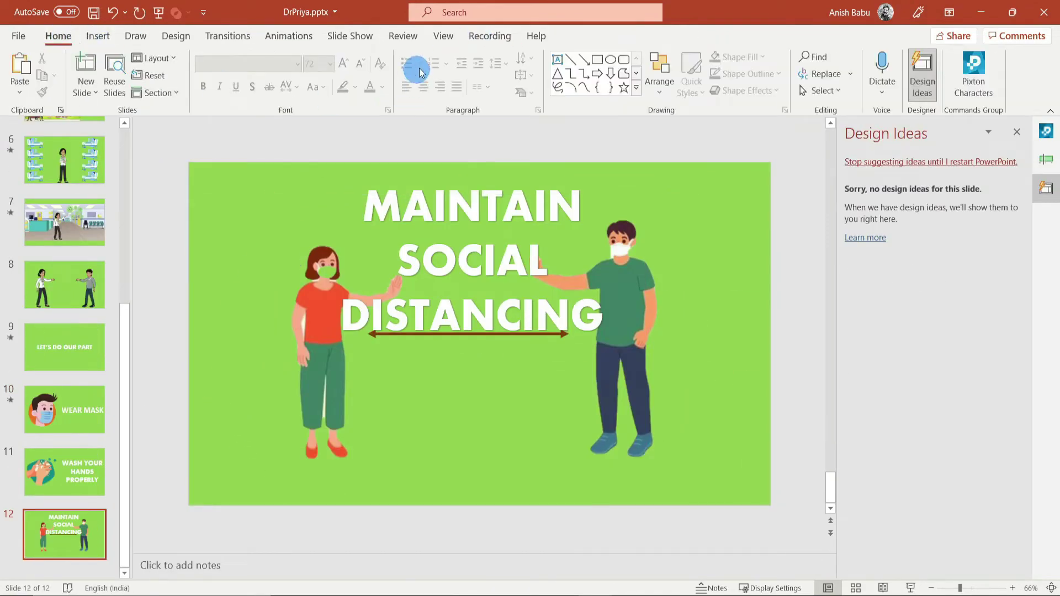
click(490, 36)
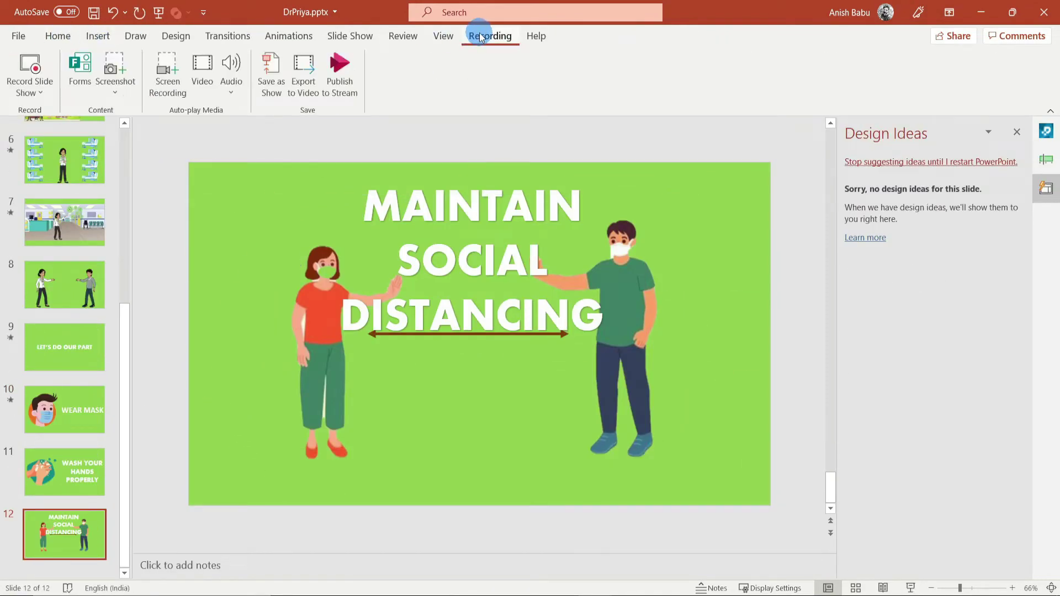
click(301, 83)
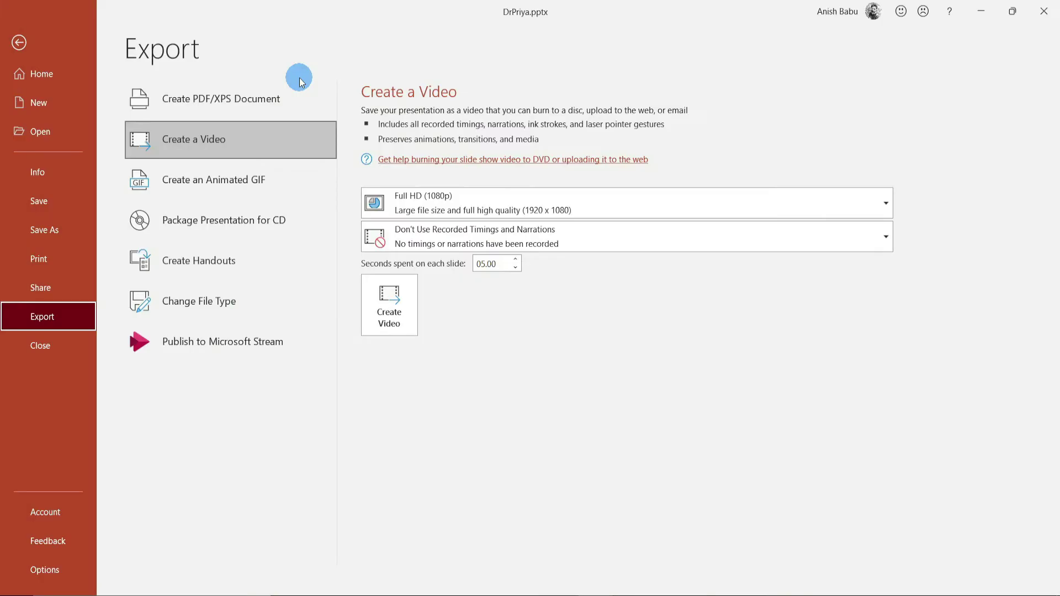
click(423, 203)
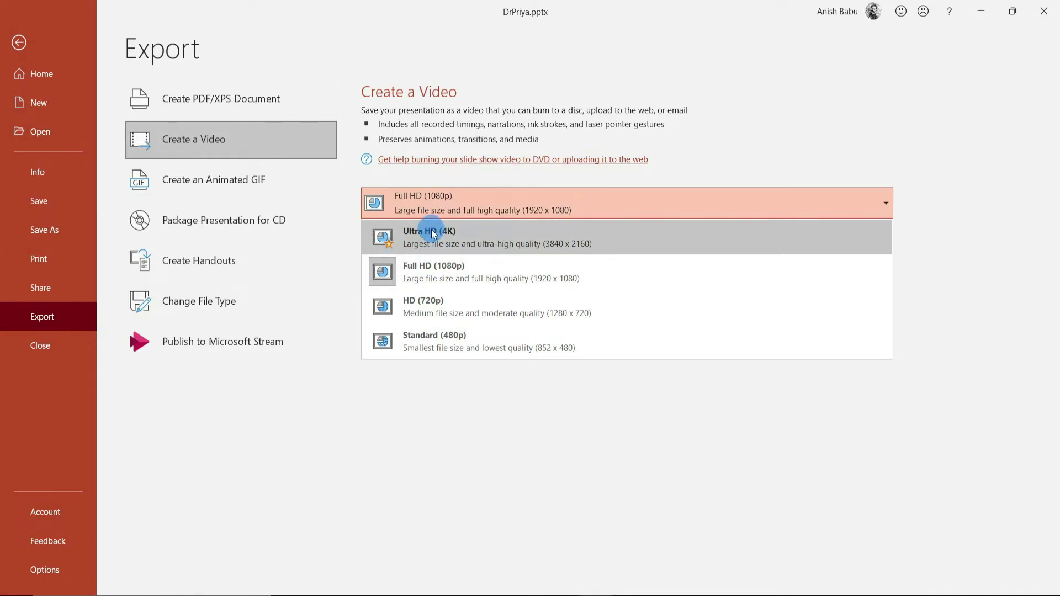
click(487, 245)
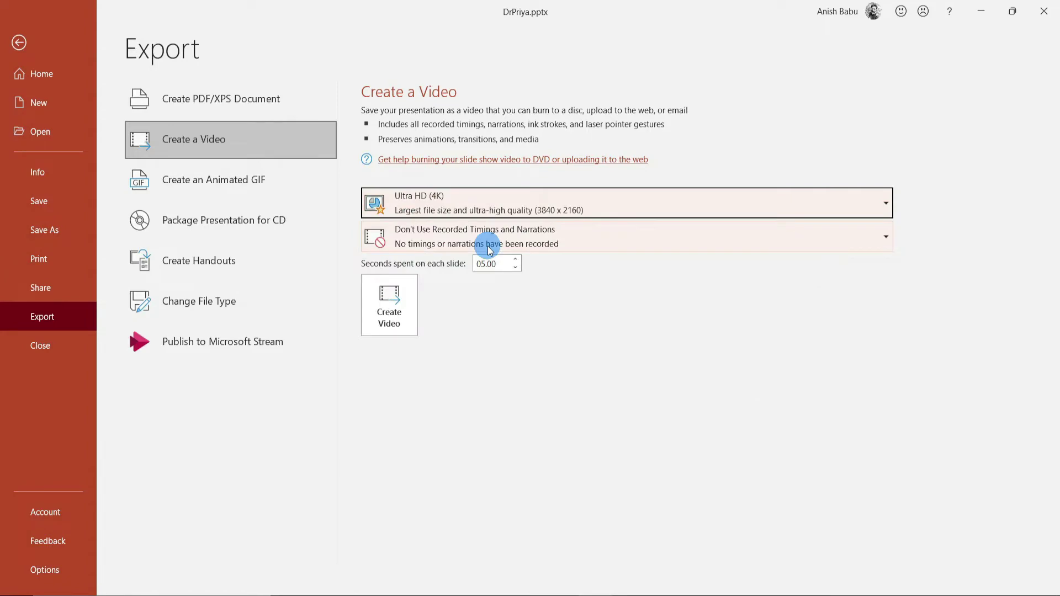
click(524, 215)
click(485, 284)
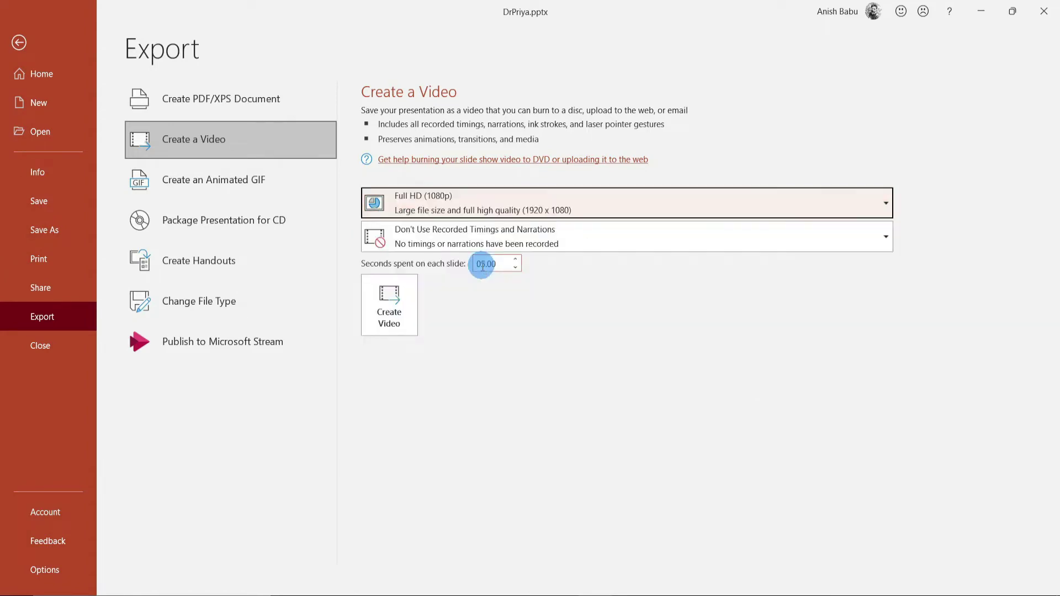
click(385, 330)
click(547, 367)
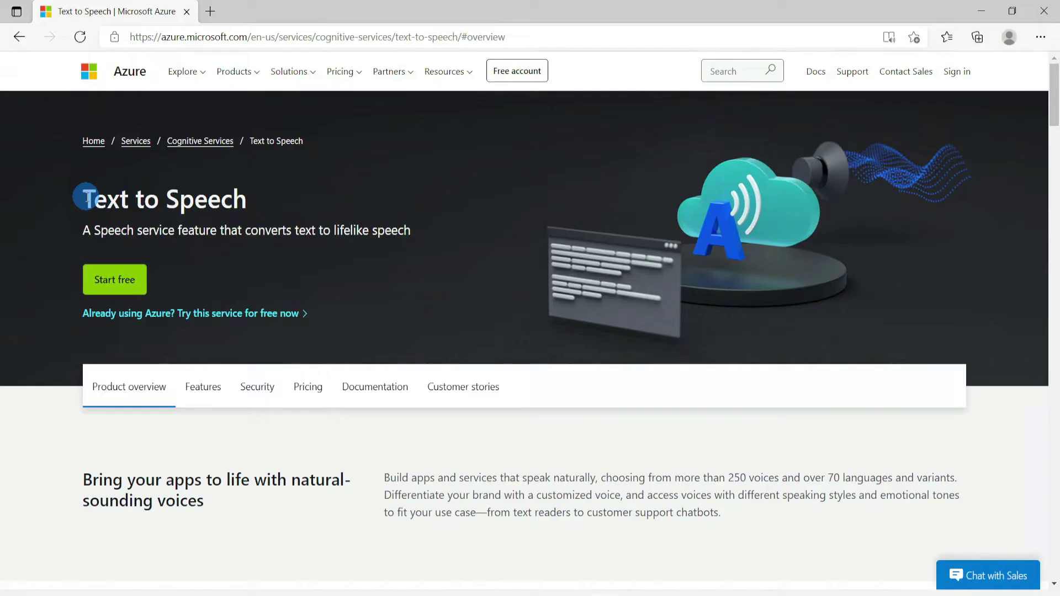
Bring up the Azure Text to Speech page and select the whole Dr. Priya script in Notepad
drag(91, 198, 250, 206)
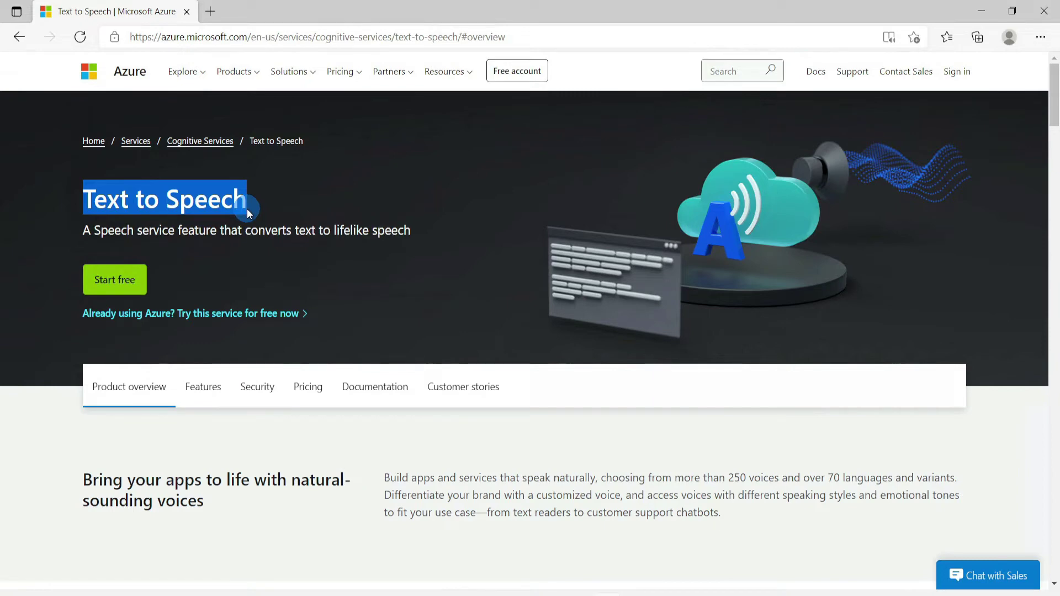
key(ctrl+l)
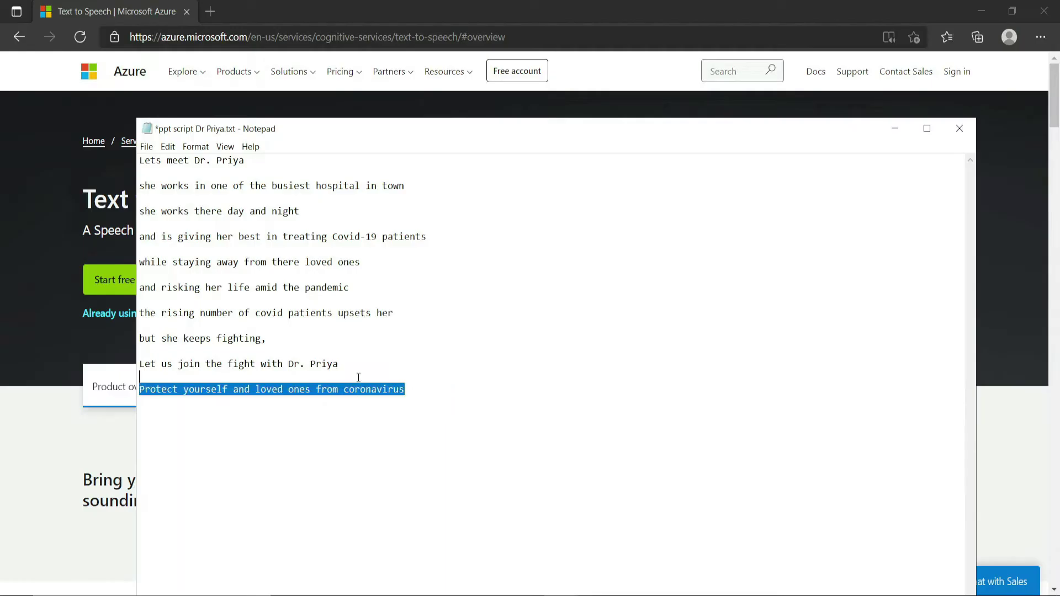
drag(405, 390, 156, 160)
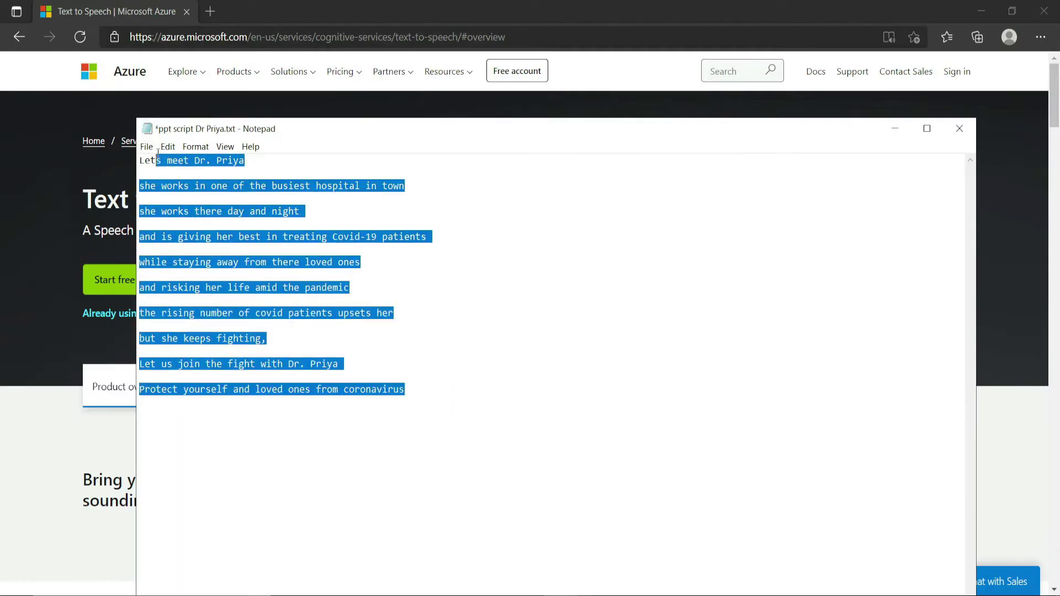
Minimize Notepad and scroll down to the Azure demo box with its voice settings
click(892, 136)
scroll(657, 218, down, 8)
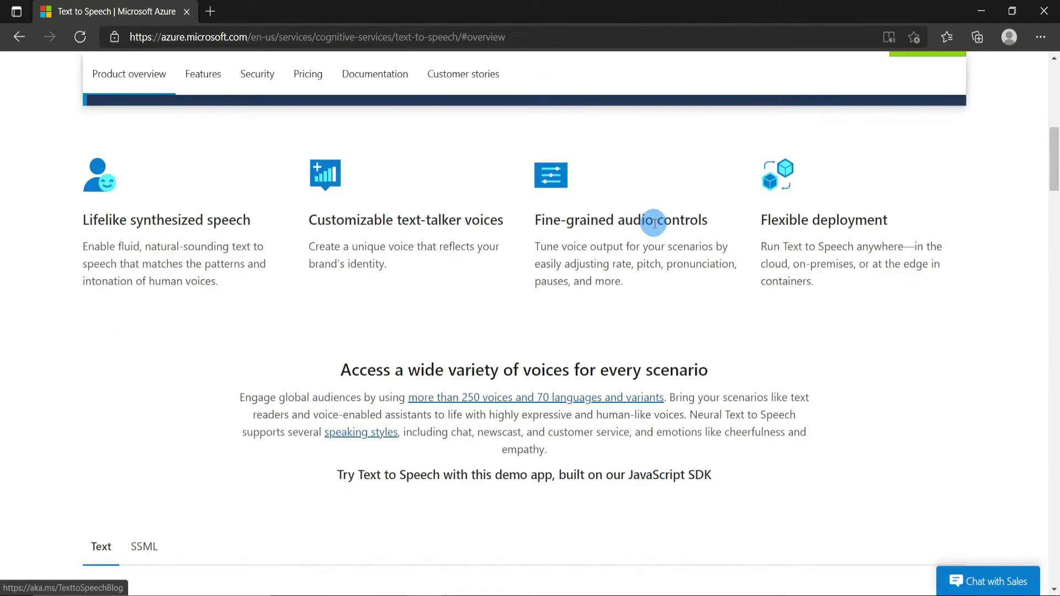
scroll(649, 230, down, 5)
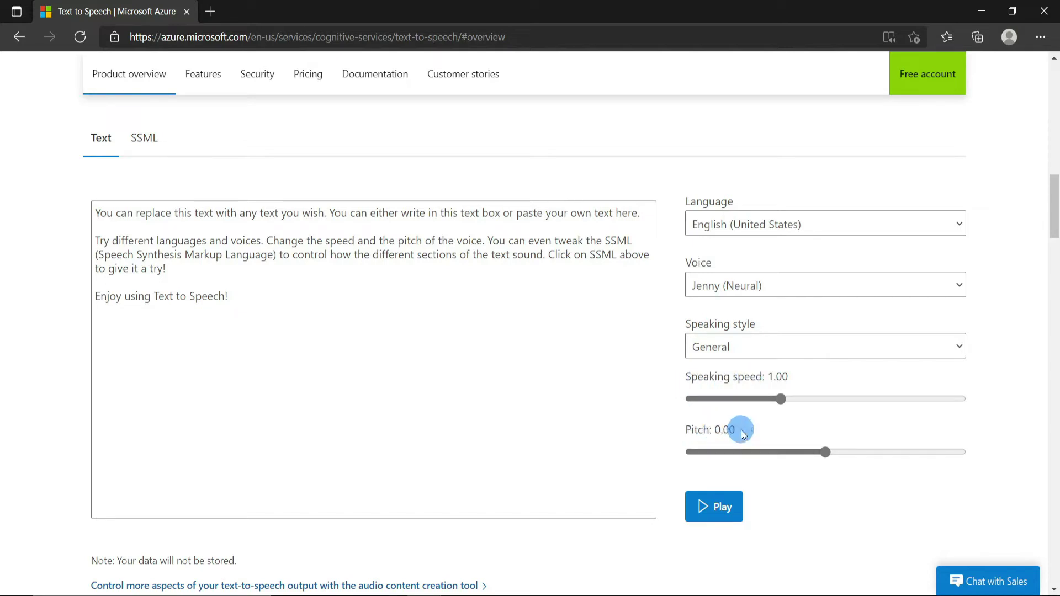
Set English (India), Prabhat (Neural) voice and pitch 1.20, then paste the Dr. Priya script into the demo
click(765, 219)
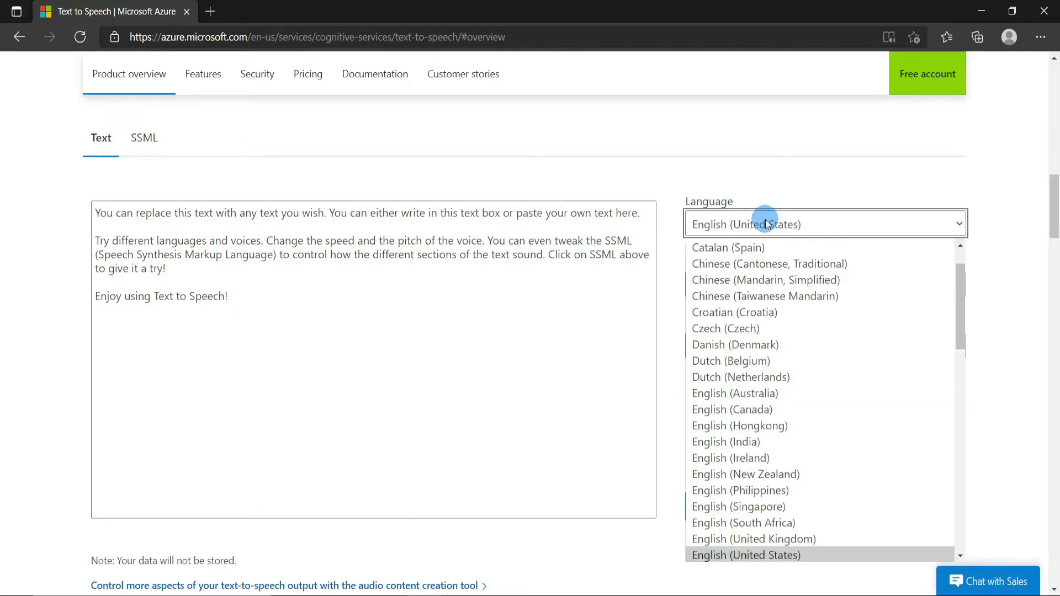
click(732, 442)
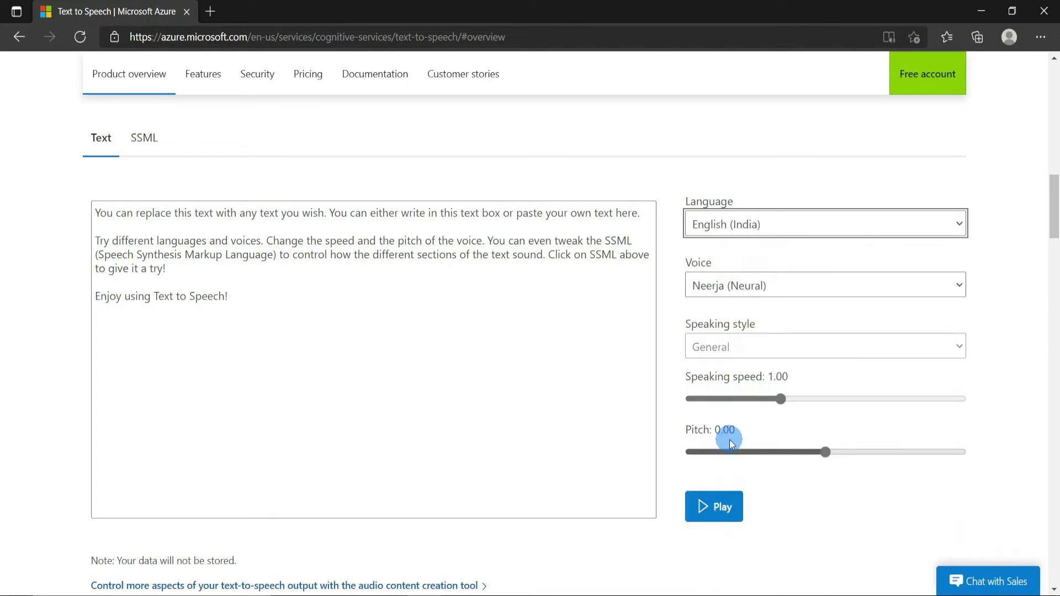
click(780, 288)
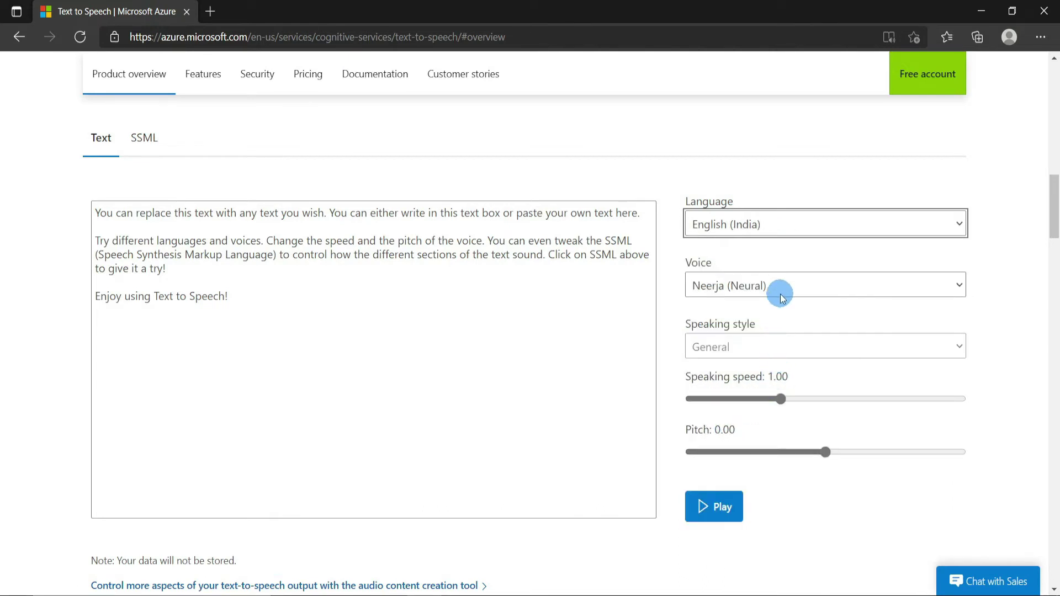
click(746, 325)
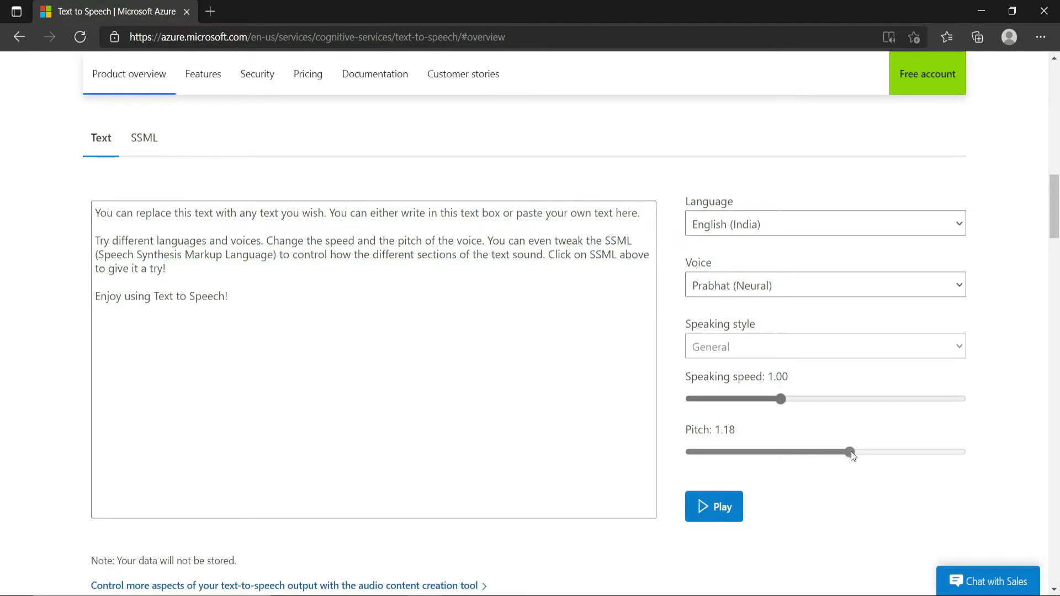
drag(843, 450, 853, 451)
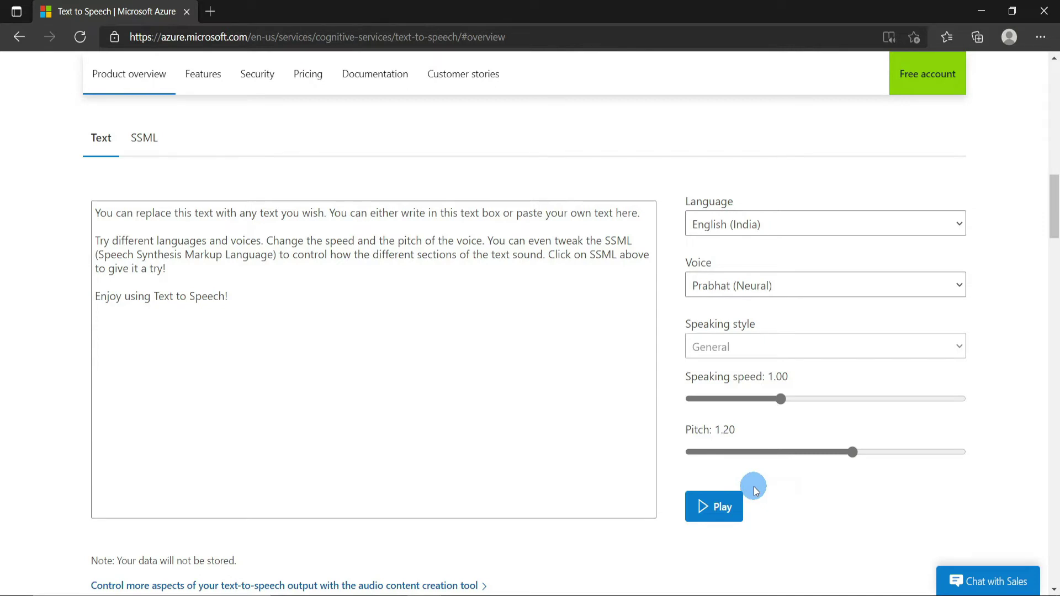
mouse_move(243, 303)
mouse_down()
mouse_move(192, 260)
mouse_move(86, 210)
mouse_up()
text(Lets meet Dr. Priya  she works in one of the busiest hospital in town  she works there day and night  and is giving her best in treating Covid-19 patients  while staying away from there loved ones  and risking her life amid the pandemic  the rising number of covid patients upsets her  but she keeps fighting,  Let us join the fight with Dr. Priya  Protect yourself and loved ones from coronavirus)
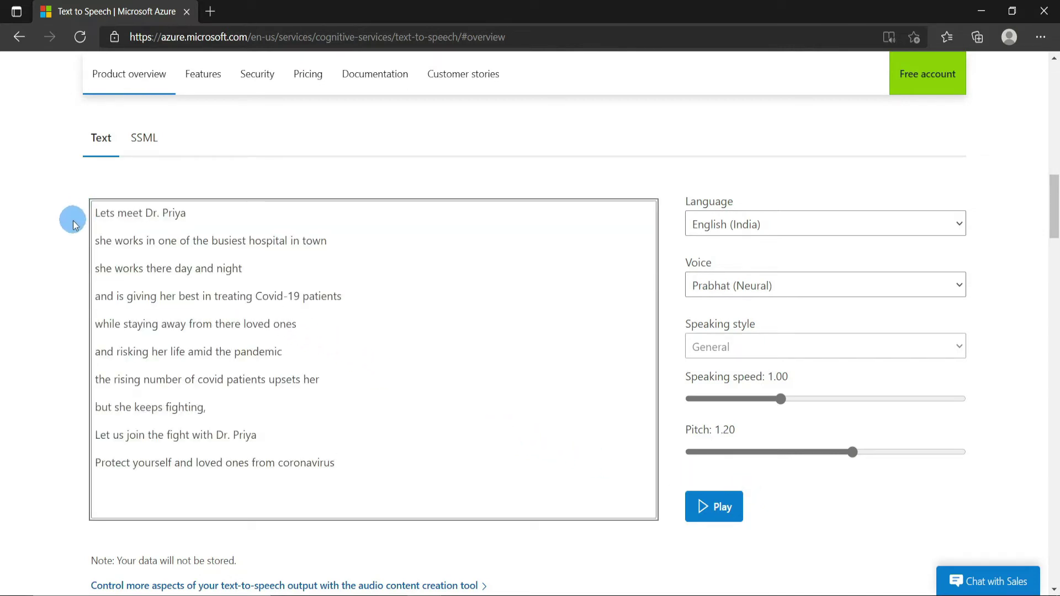
Start an OBS desktop-audio recording with no video sources, then return to the Azure page
click(734, 583)
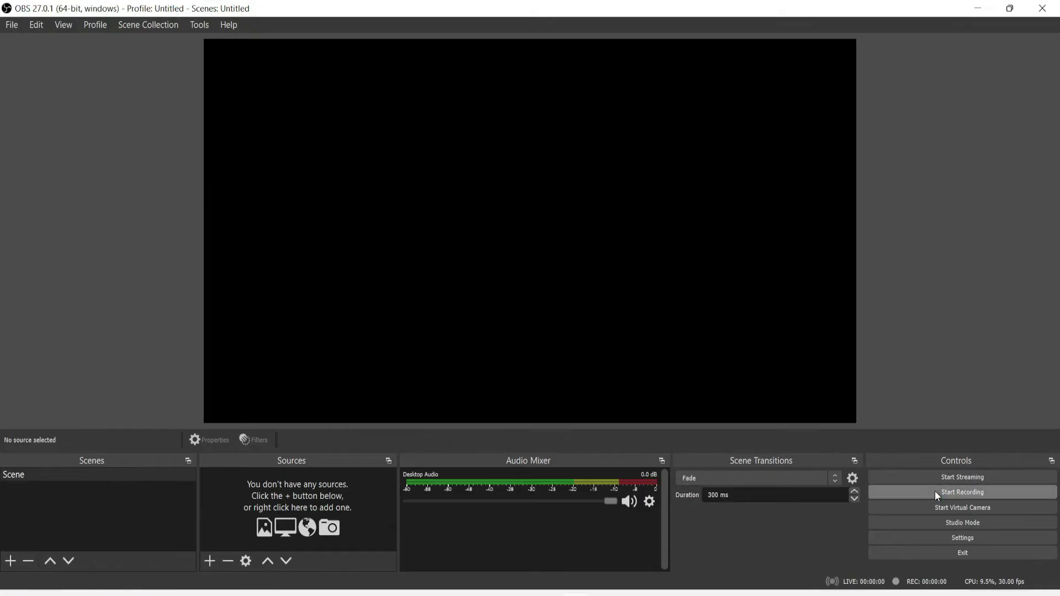
click(936, 491)
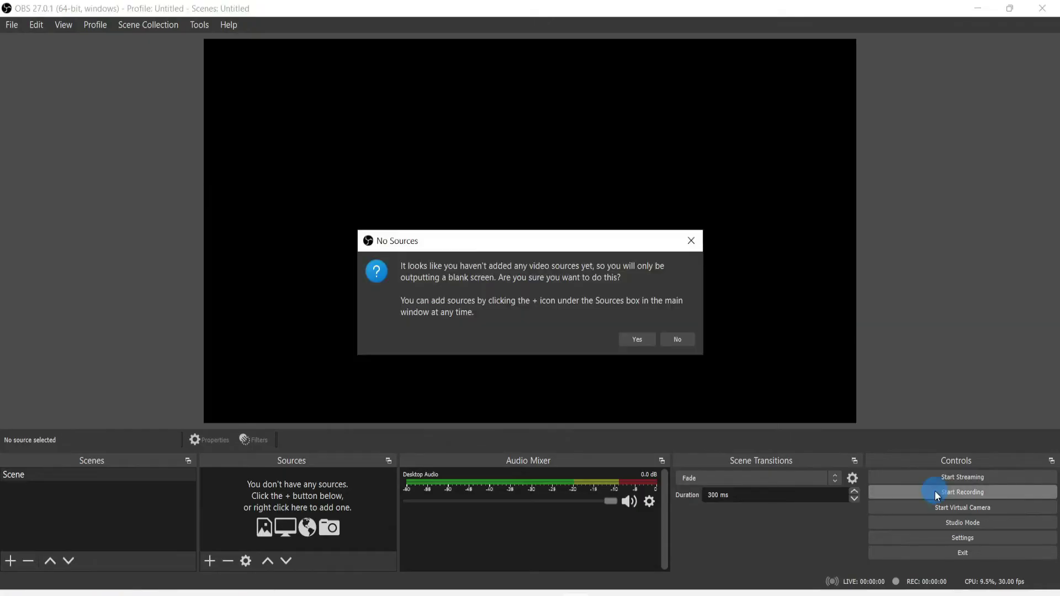
click(638, 340)
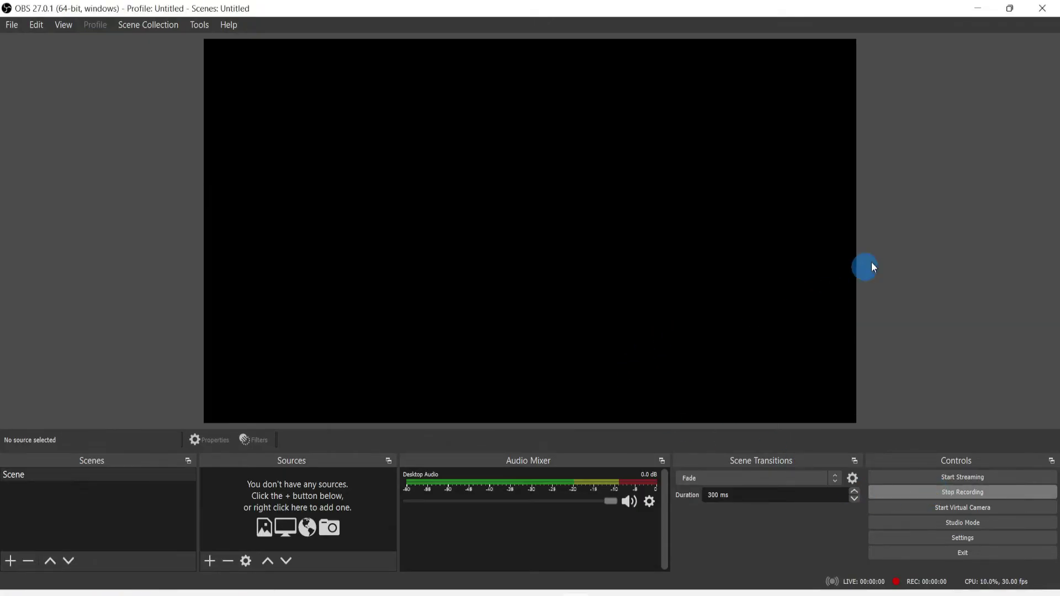
click(981, 14)
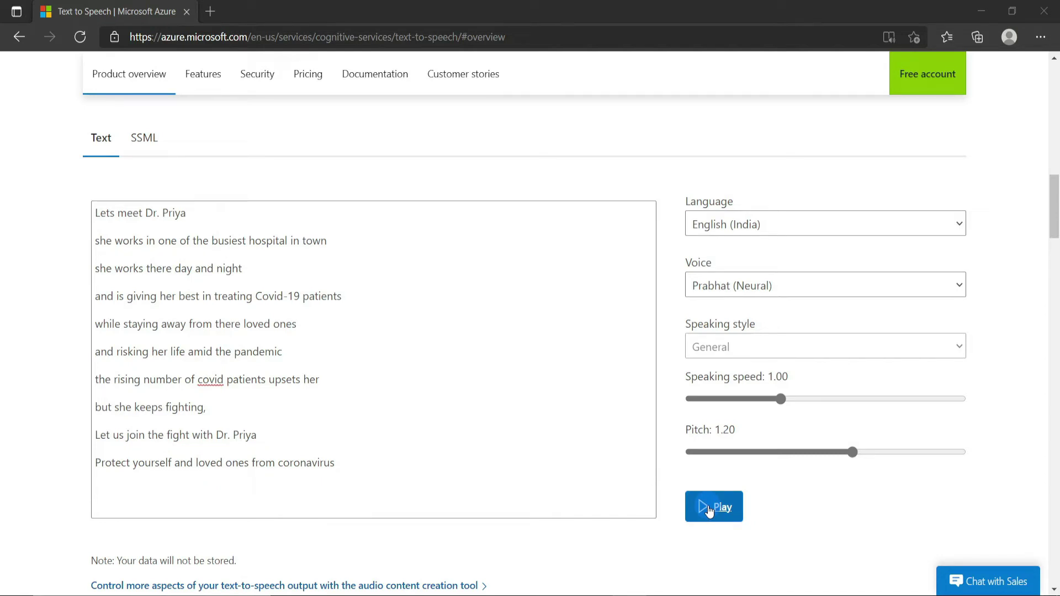
Play the Dr. Priya narration aloud in the Prabhat (Neural) voice for the recording
click(709, 508)
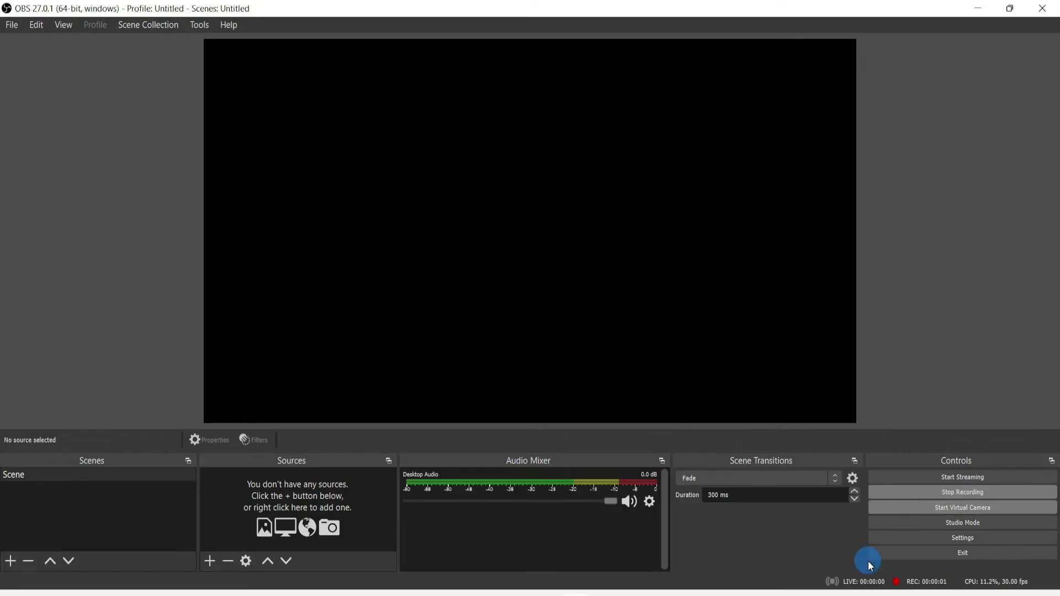
Stop the OBS recording so the narration is saved as an MP4 in Videos
click(945, 500)
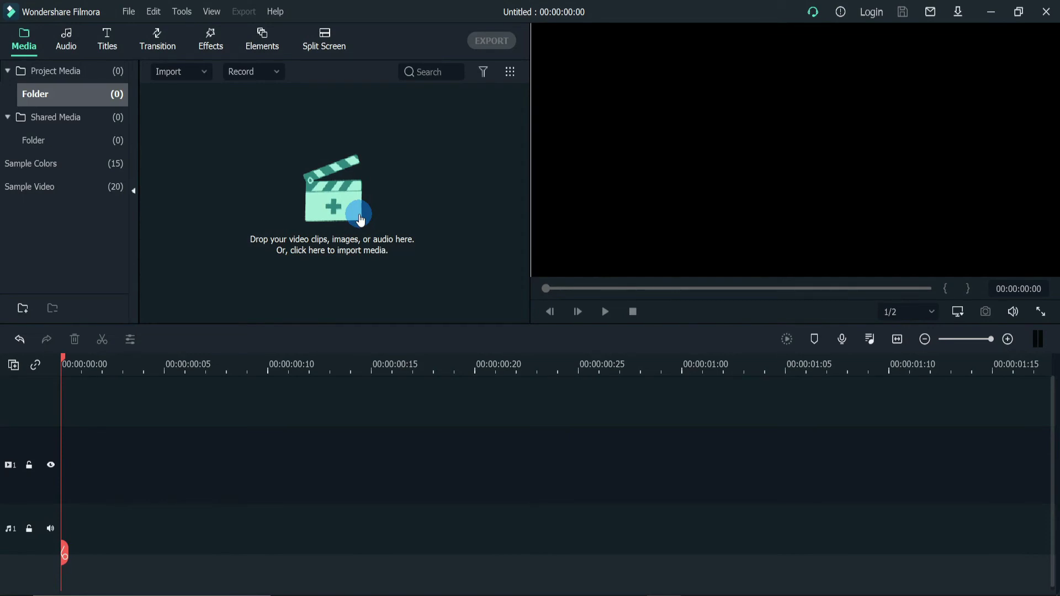
Import DrPriyaFinal.mp4 into the Filmora media bin
click(304, 156)
right_click(296, 154)
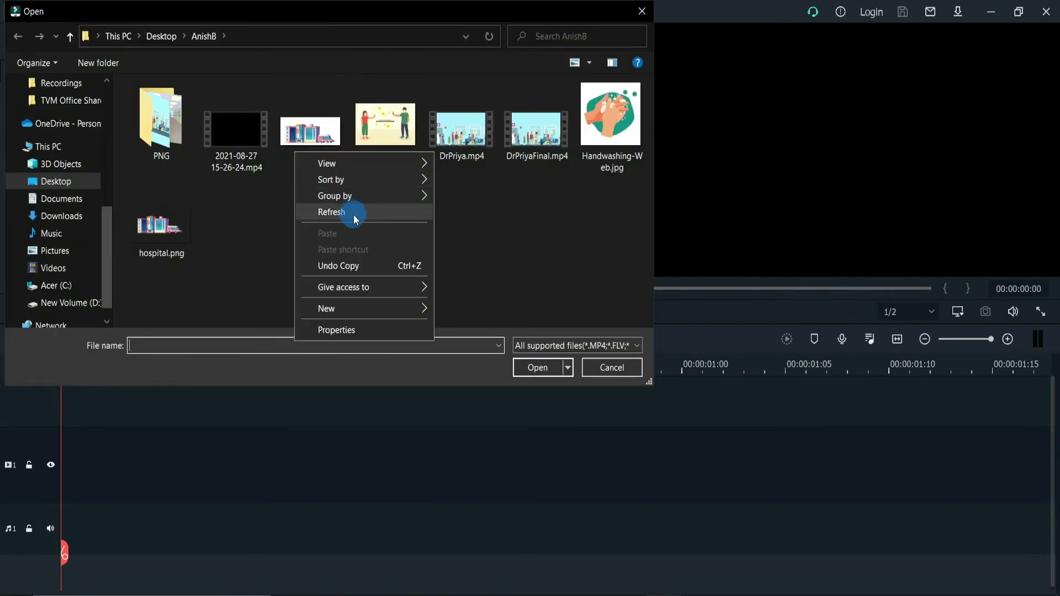
click(249, 223)
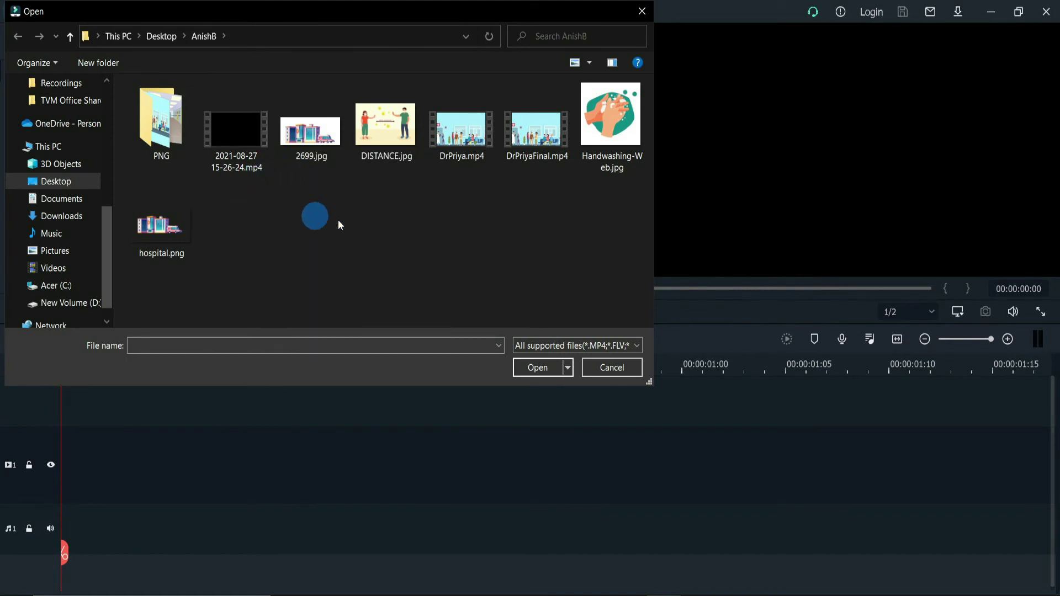
click(536, 128)
click(561, 373)
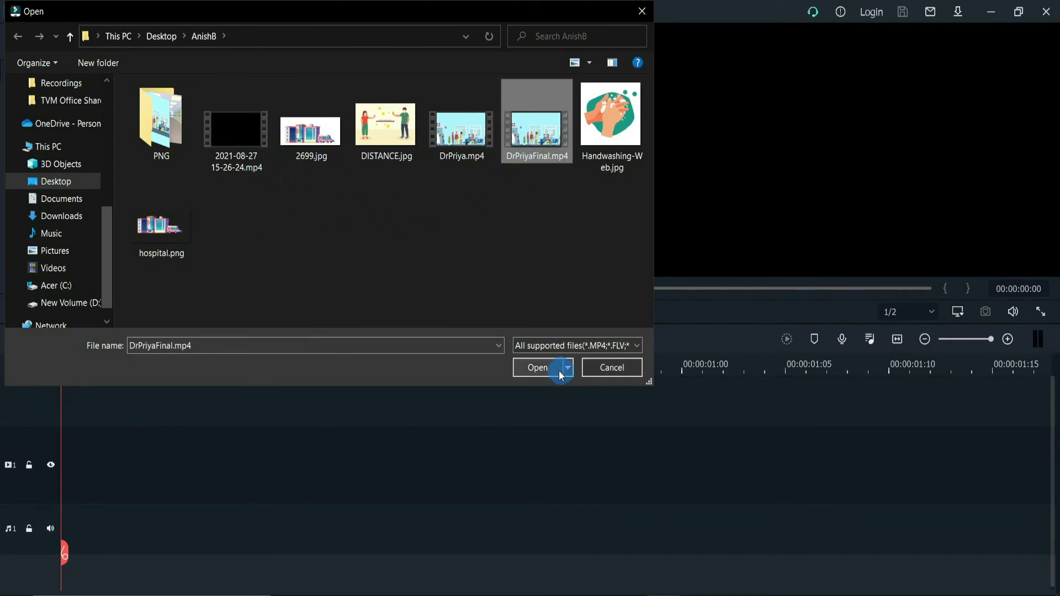
right_click(390, 241)
click(435, 252)
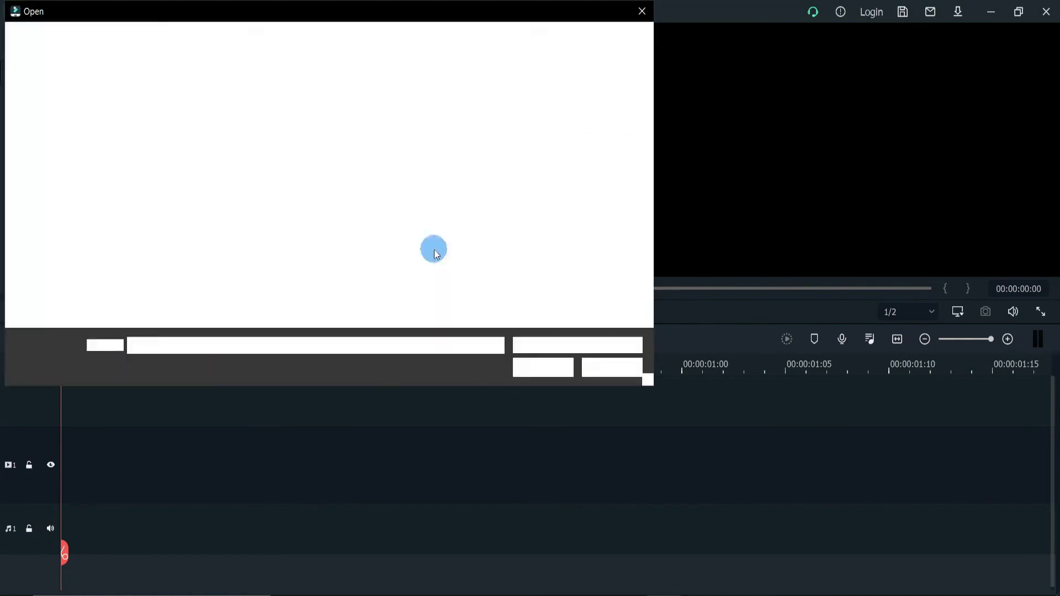
click(237, 140)
click(543, 367)
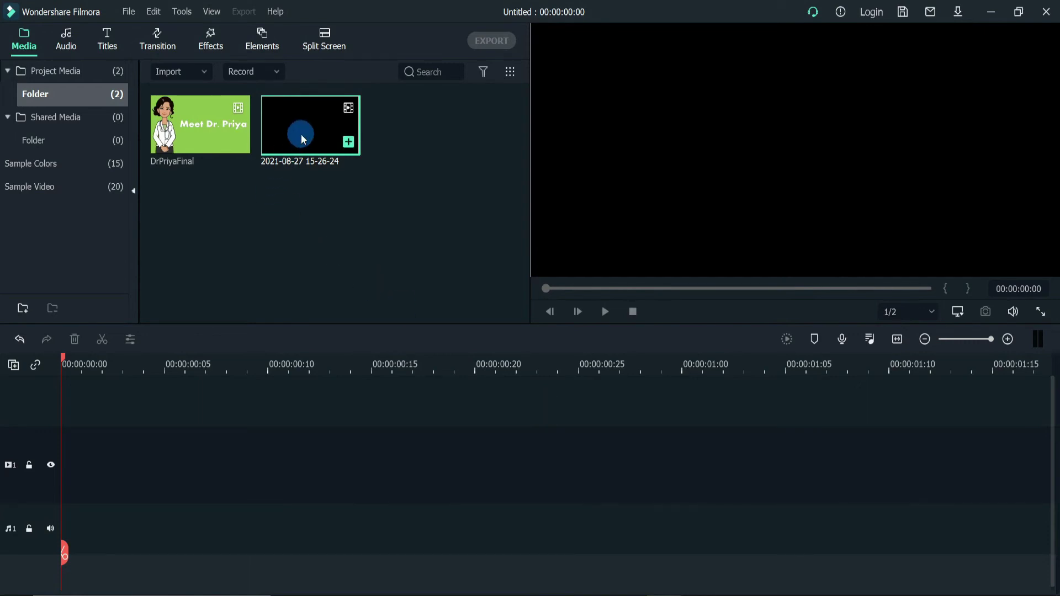
mouse_move(300, 134)
mouse_down()
mouse_move(82, 458)
mouse_move(53, 465)
mouse_up()
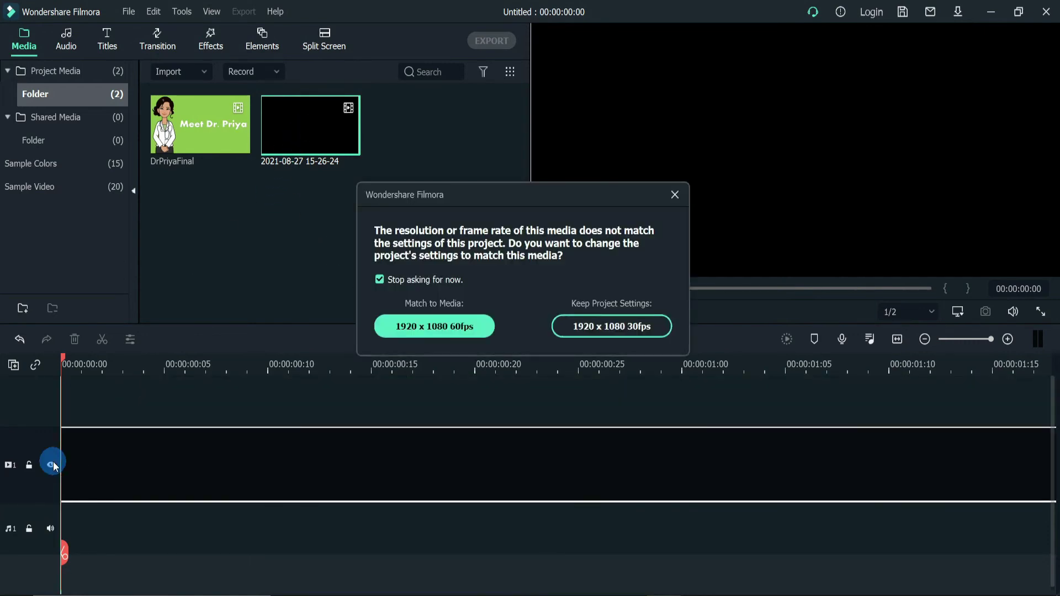
Detach the recording's audio, delete its blank video, and put DrPriyaFinal on video track 1 at 1920x1080 30fps
click(403, 330)
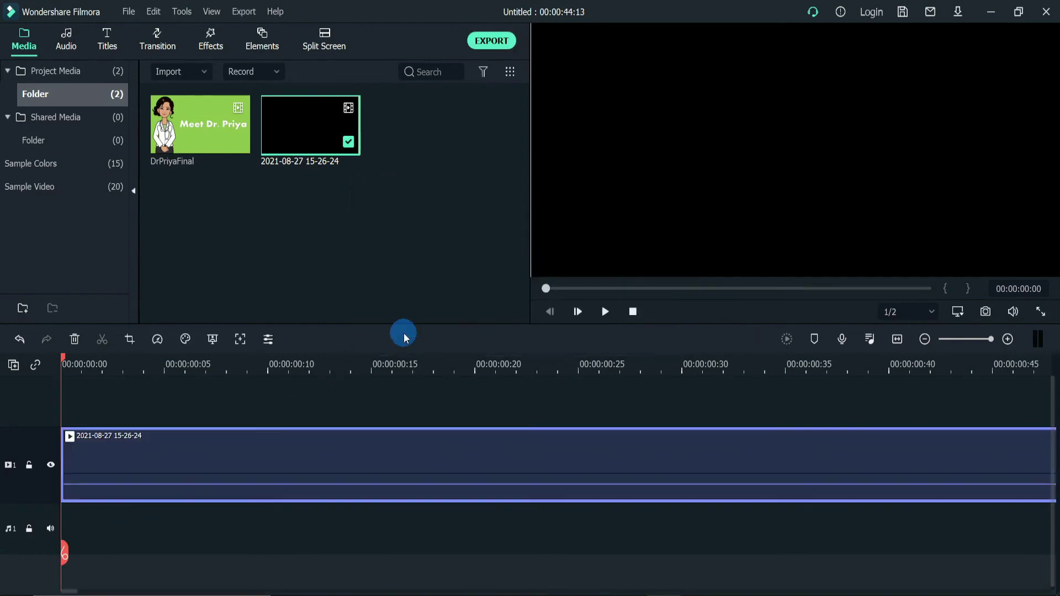
right_click(330, 473)
click(386, 409)
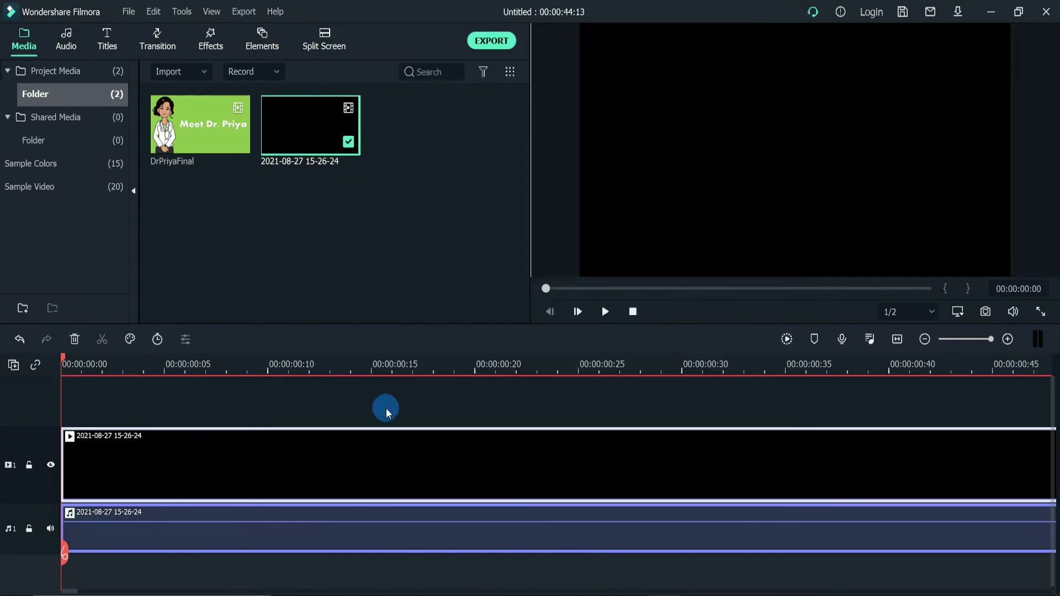
click(353, 456)
key(Delete)
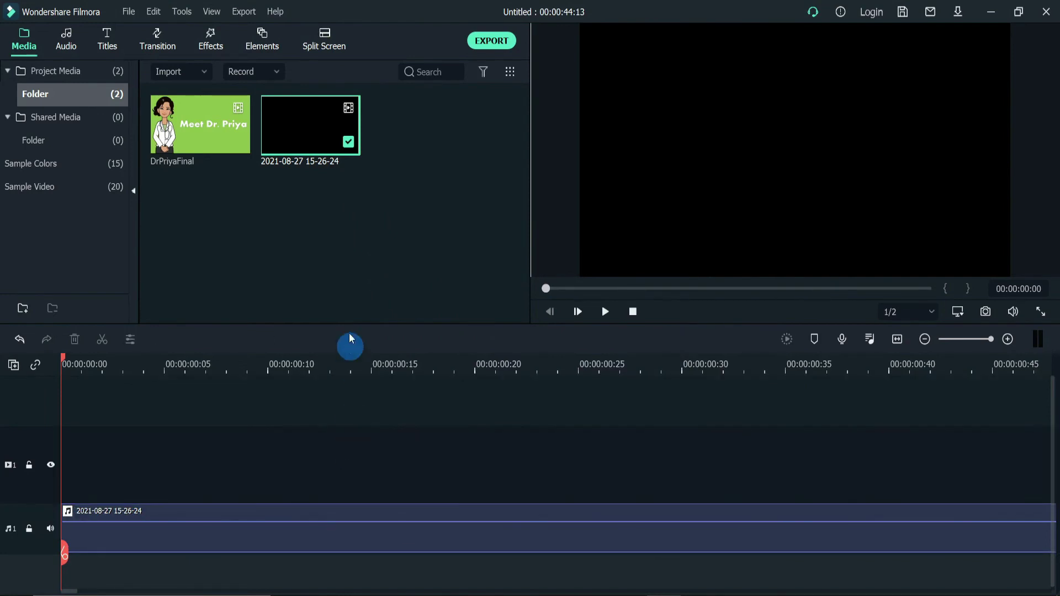
drag(254, 141, 48, 485)
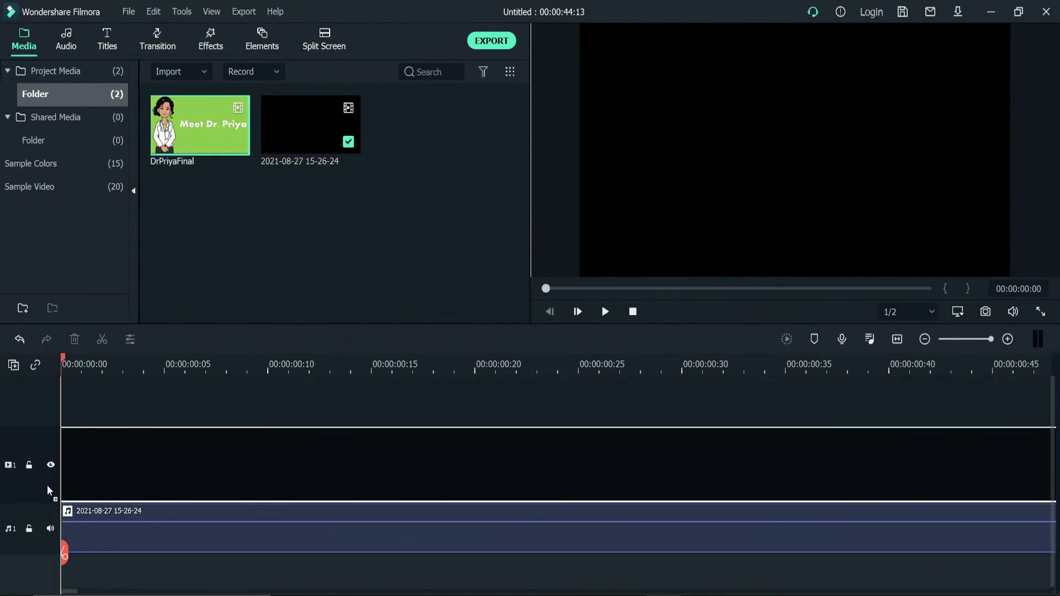
click(465, 327)
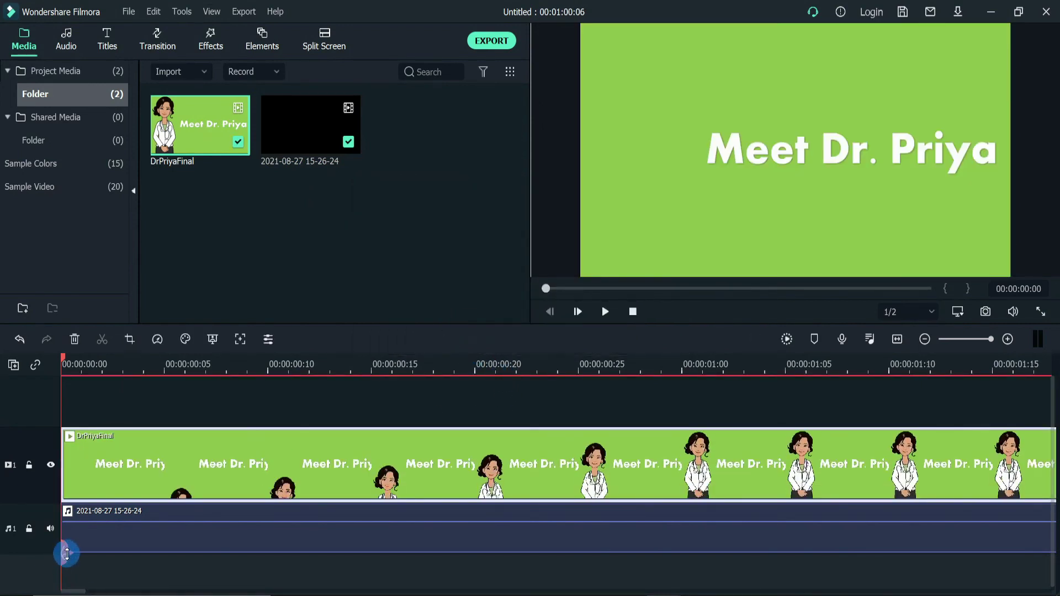
Split and trim the clips to the narration's 00:00:32:09 length, review playback, then open the MP4 export window
mouse_move(67, 554)
mouse_down()
mouse_move(519, 543)
mouse_move(634, 556)
mouse_move(473, 485)
mouse_move(868, 479)
mouse_move(635, 569)
mouse_move(998, 535)
mouse_move(357, 546)
mouse_move(537, 577)
mouse_up()
click(635, 568)
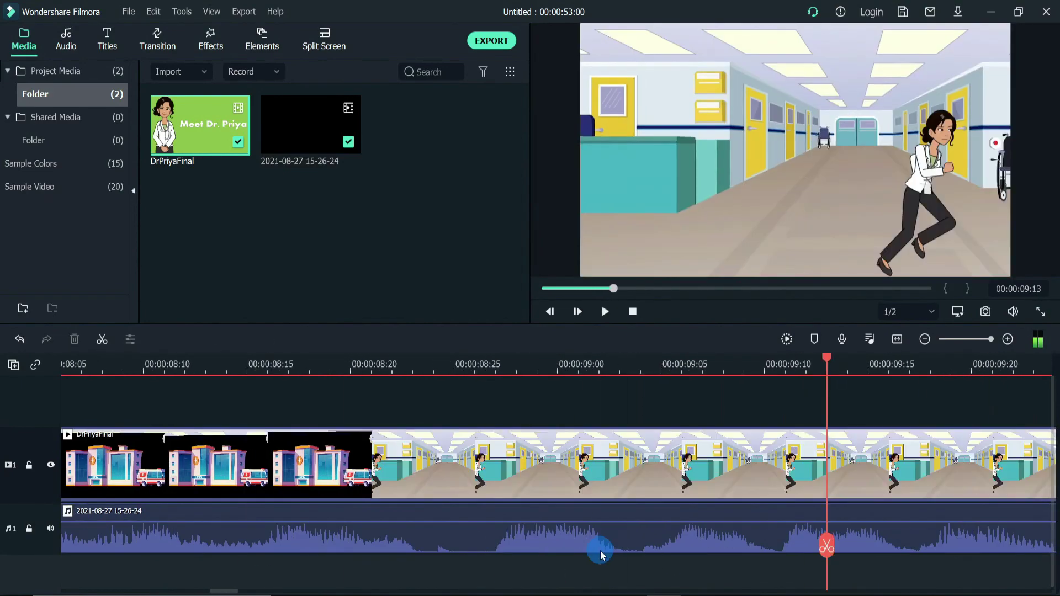
mouse_move(110, 460)
mouse_down()
mouse_move(228, 549)
mouse_move(972, 537)
mouse_move(906, 551)
mouse_move(655, 497)
mouse_move(764, 485)
mouse_move(655, 466)
mouse_move(801, 474)
mouse_move(587, 469)
mouse_move(994, 466)
mouse_move(935, 466)
mouse_up()
click(621, 317)
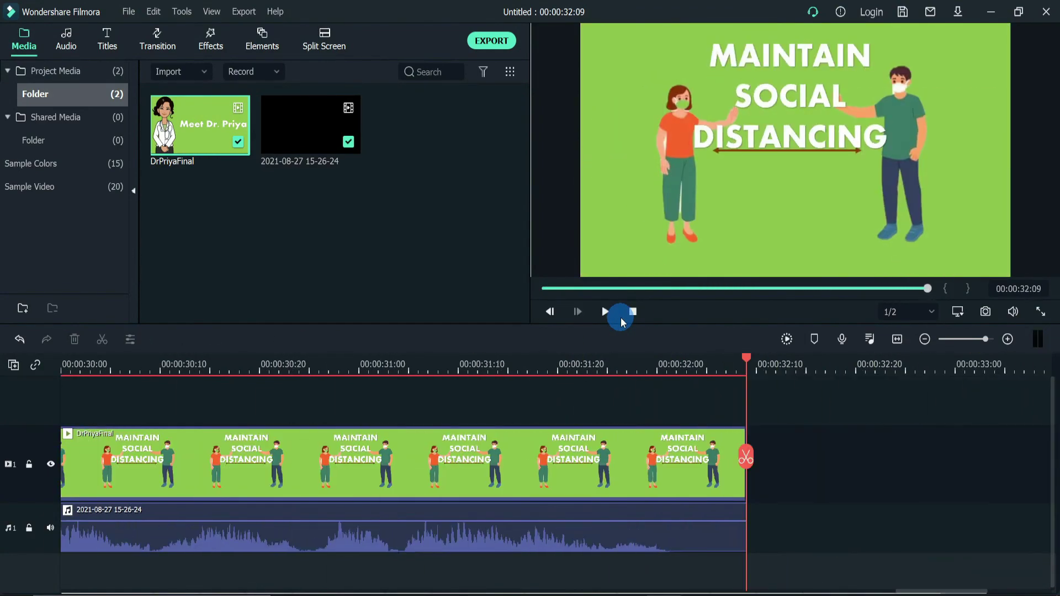
key(ctrl+e)
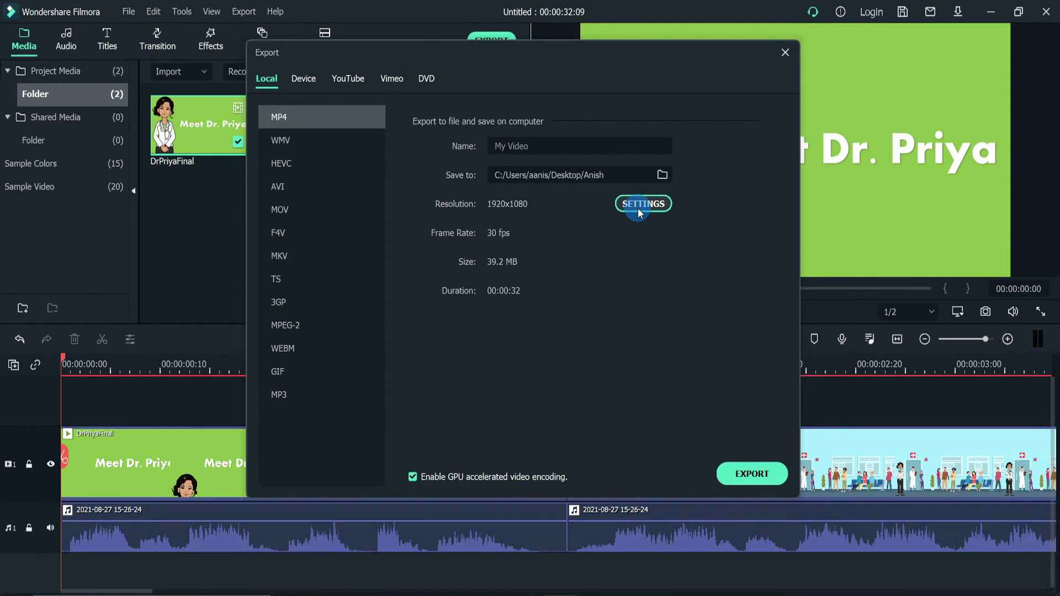
Export the project as My Video.mp4 in MPEG-4 at 1920x1080 and 30 fps
click(639, 210)
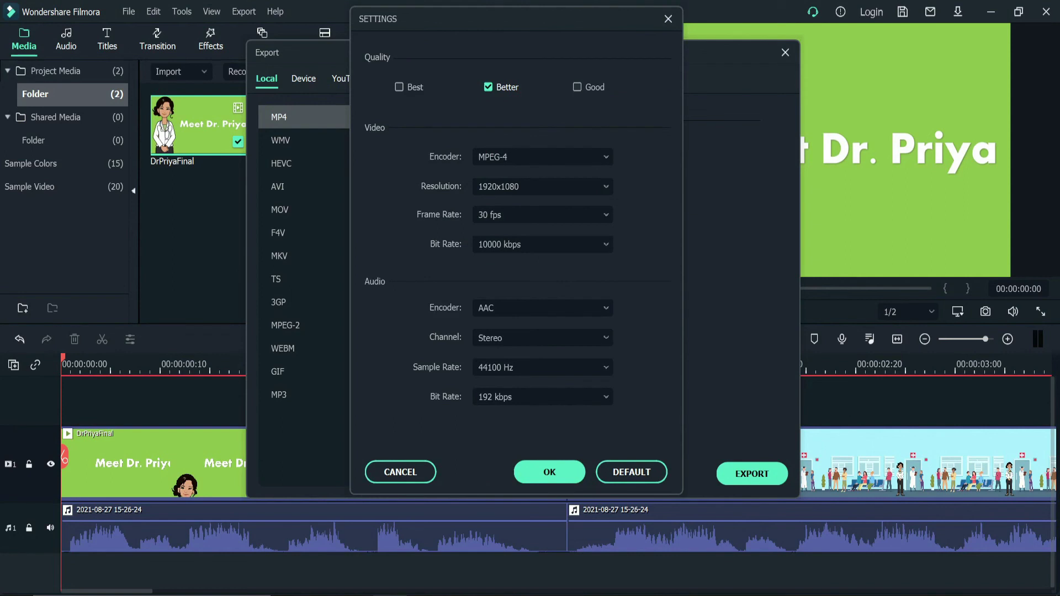
click(577, 473)
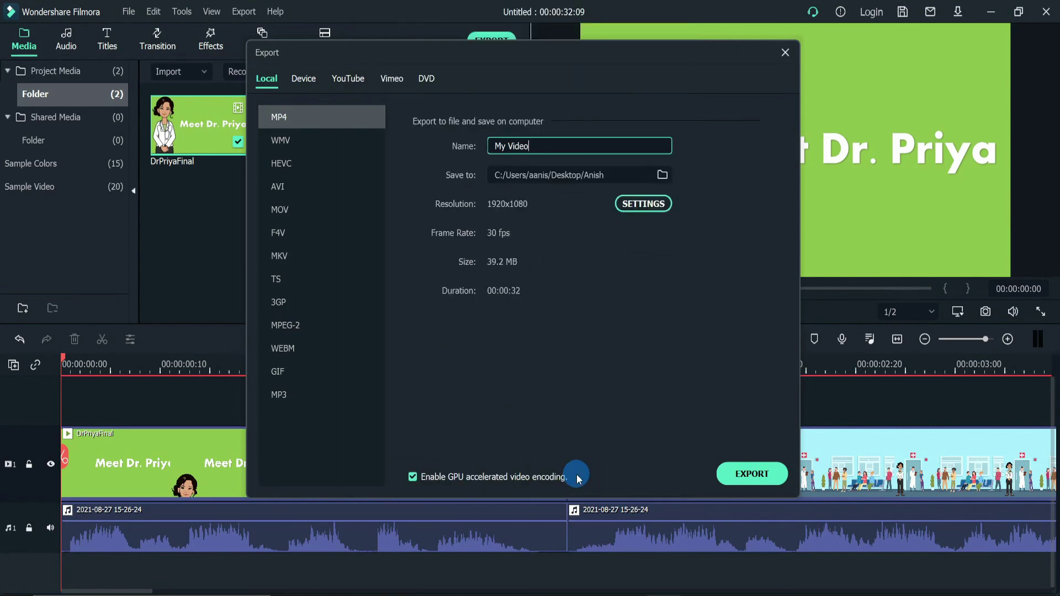
click(742, 473)
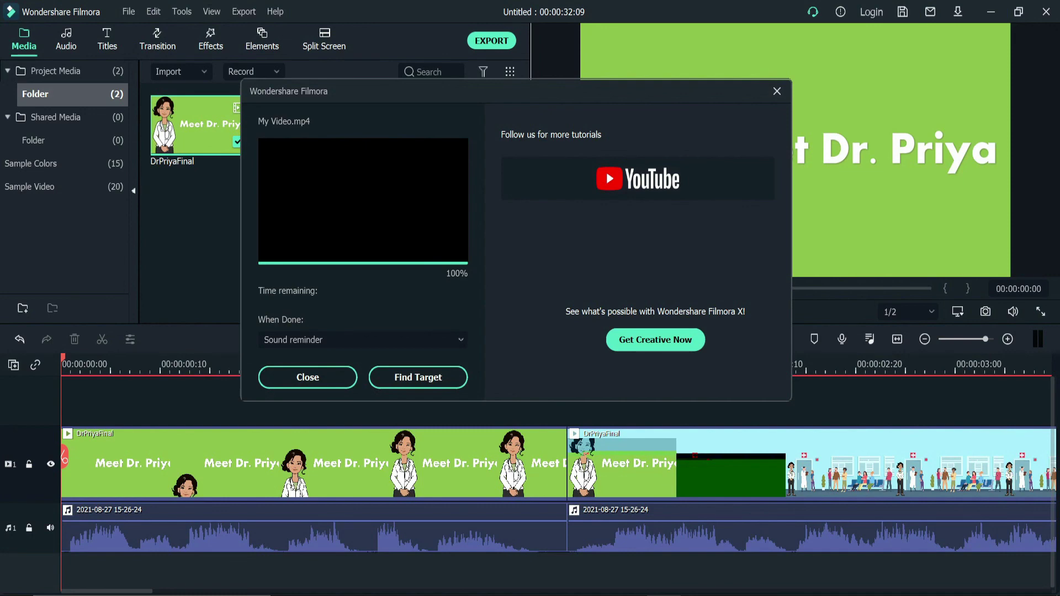
Locate My Video.mp4 in its folder and play it in the media player
click(426, 377)
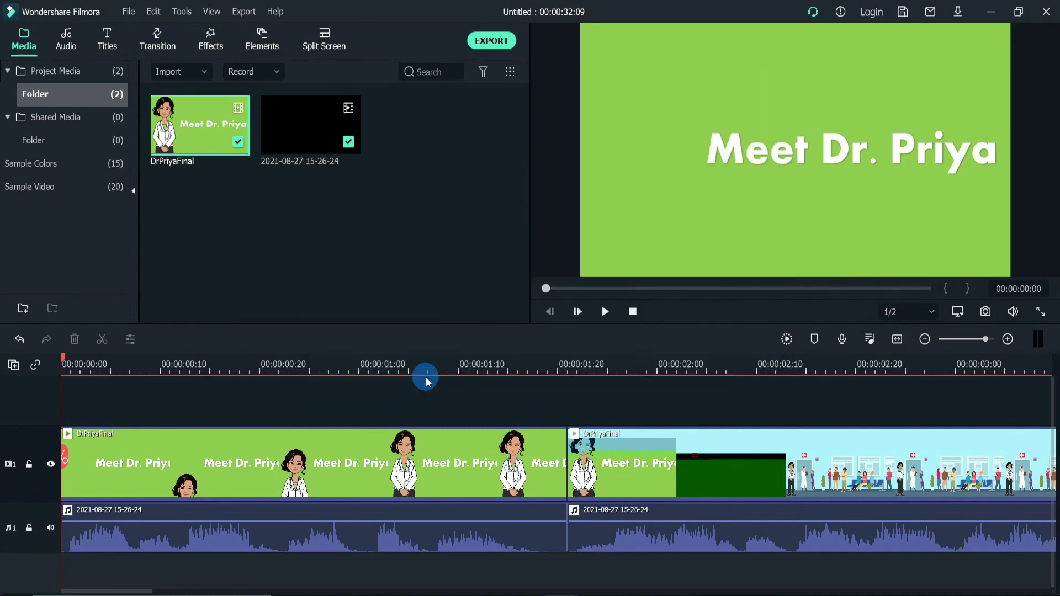
double_click(409, 523)
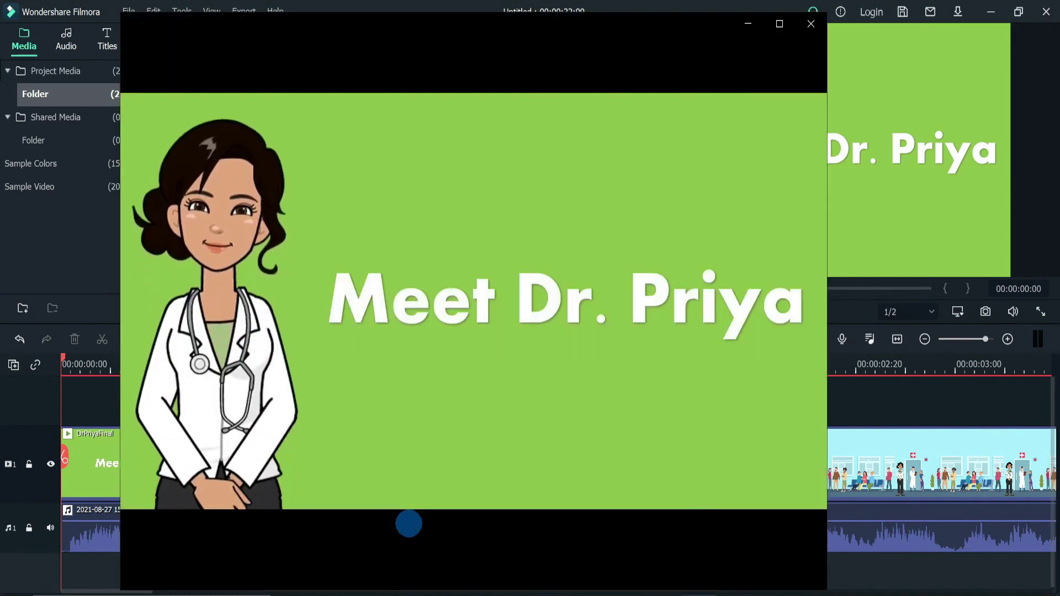